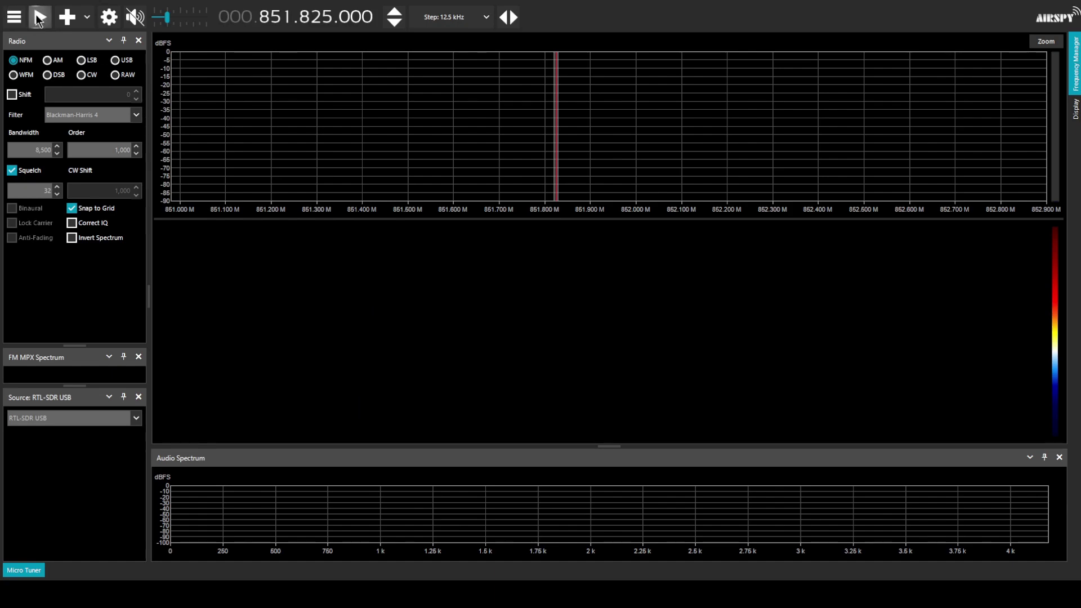
Start reception at 851.825 MHz and examine the signal up close, returning the spectrum to the full-width view.
{"action": "left_click", "coordinate": [41, 19]}
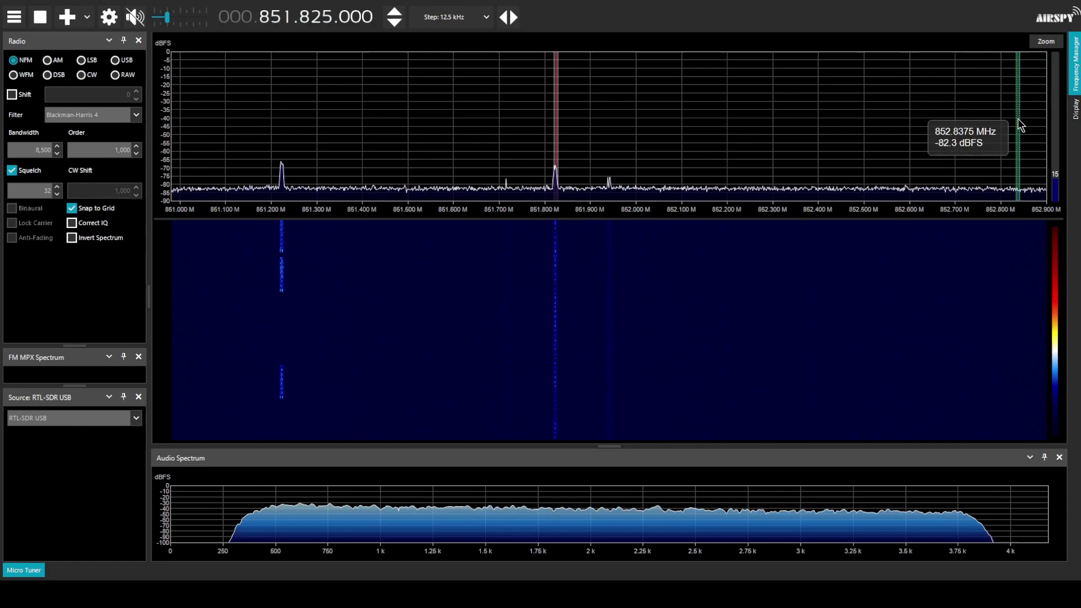
{"action": "mouse_move", "coordinate": [1062, 50]}
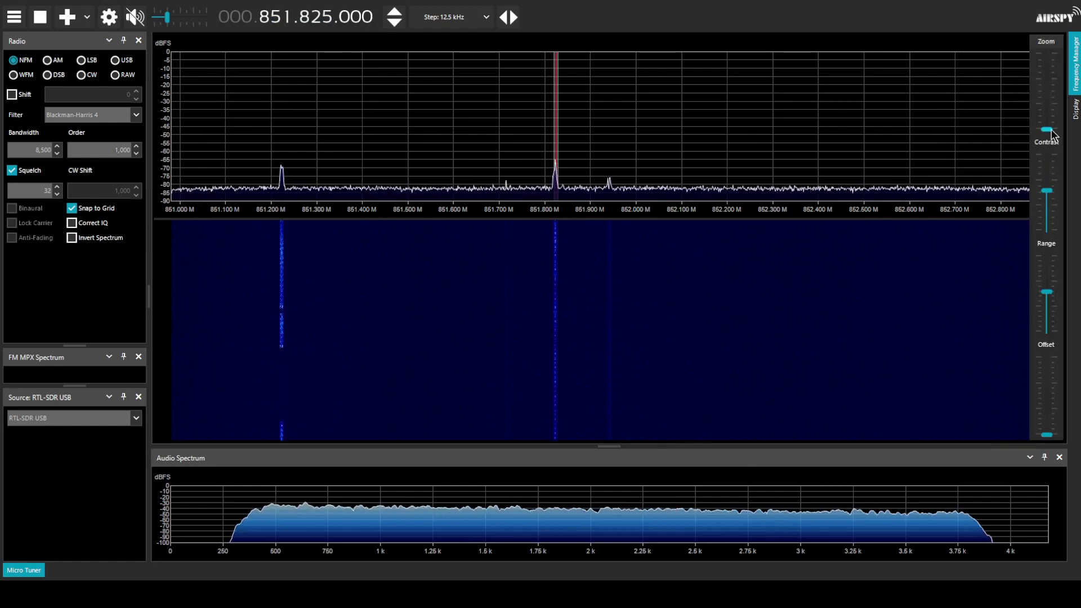
{"action": "left_click_drag", "start_coordinate": [1047, 129], "coordinate": [1051, 112]}
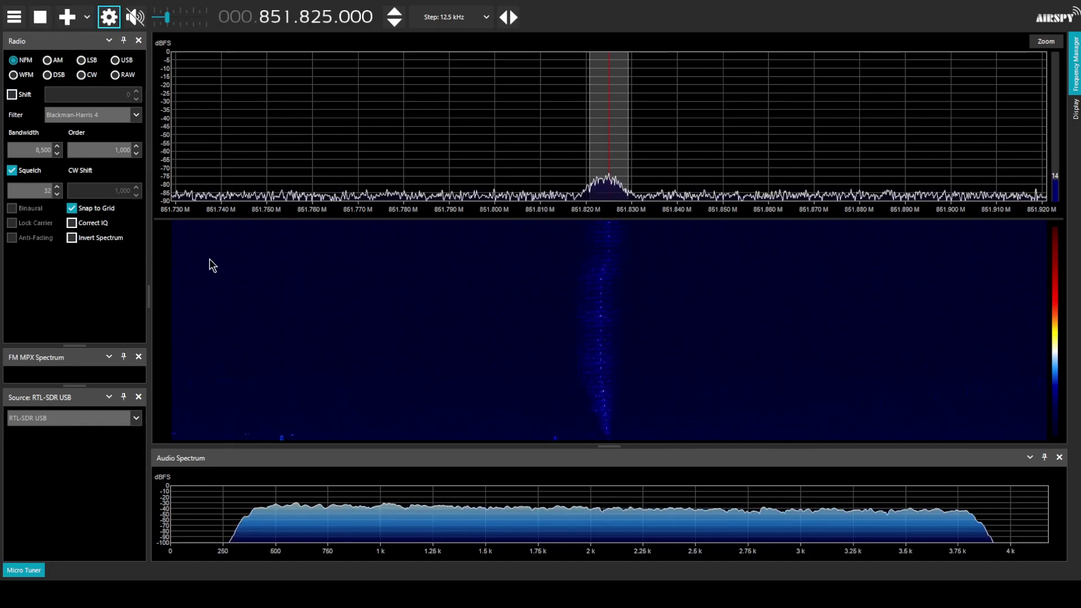
{"action": "mouse_move", "coordinate": [1043, 51]}
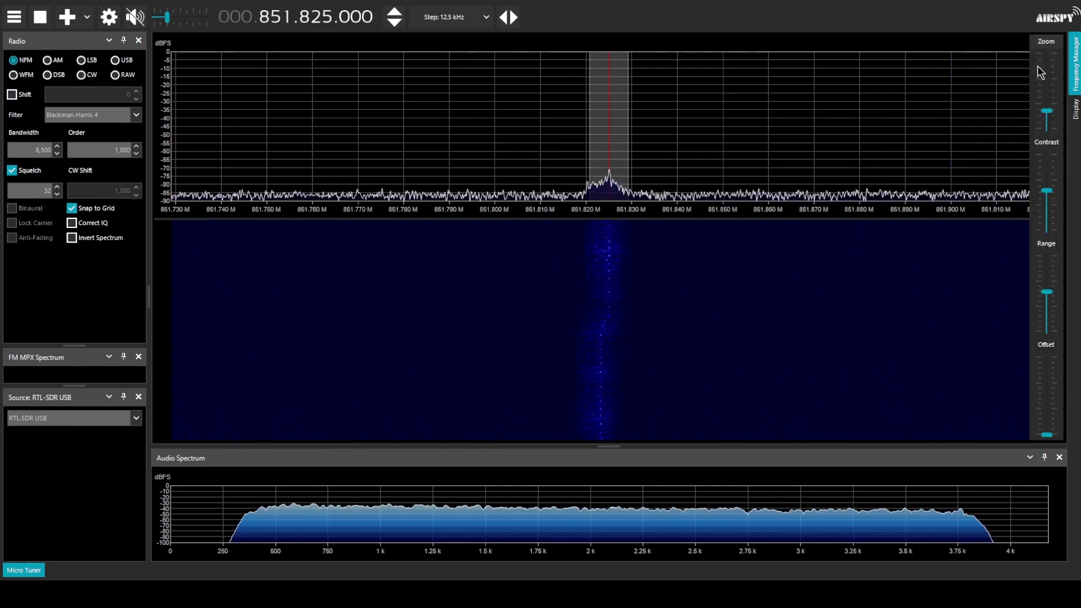
{"action": "left_click_drag", "start_coordinate": [1046, 119], "coordinate": [1046, 138]}
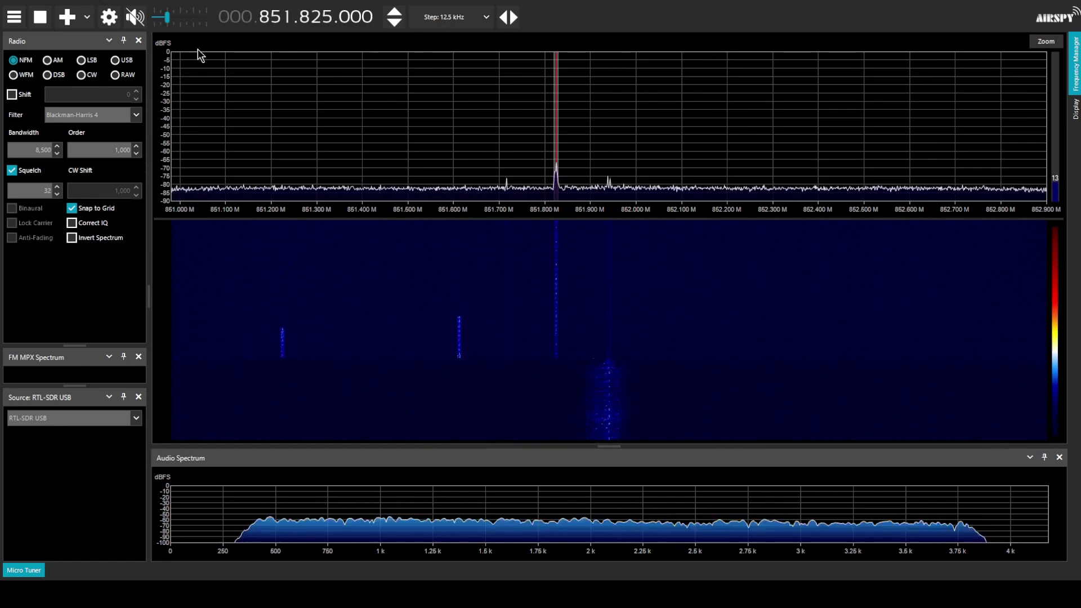
Listen to the audio of the 851.825 MHz signal and mute it again.
{"action": "left_click", "coordinate": [135, 17]}
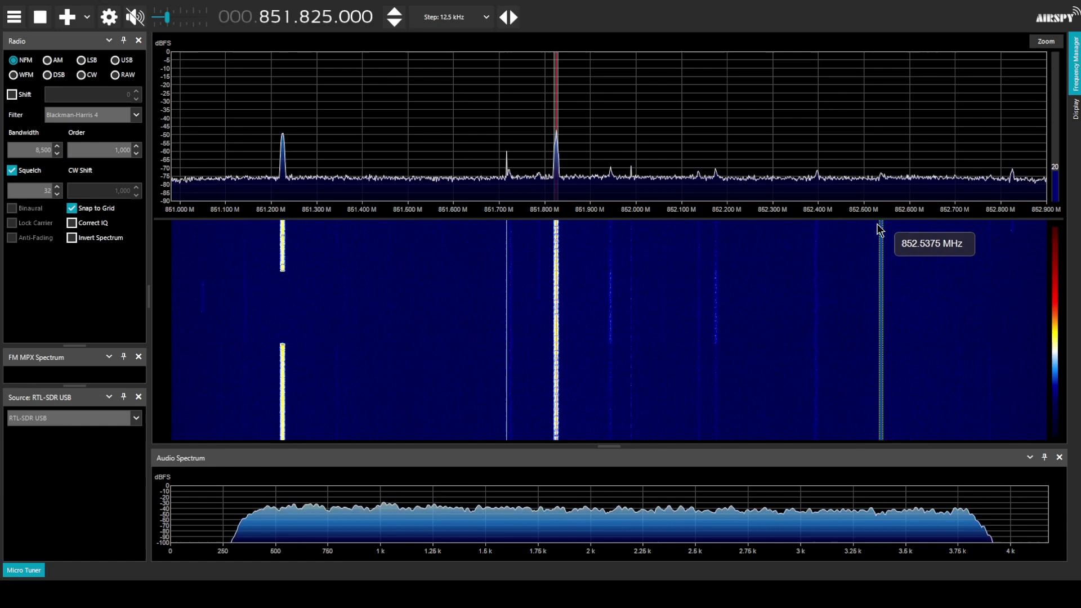
{"action": "left_click", "coordinate": [132, 18]}
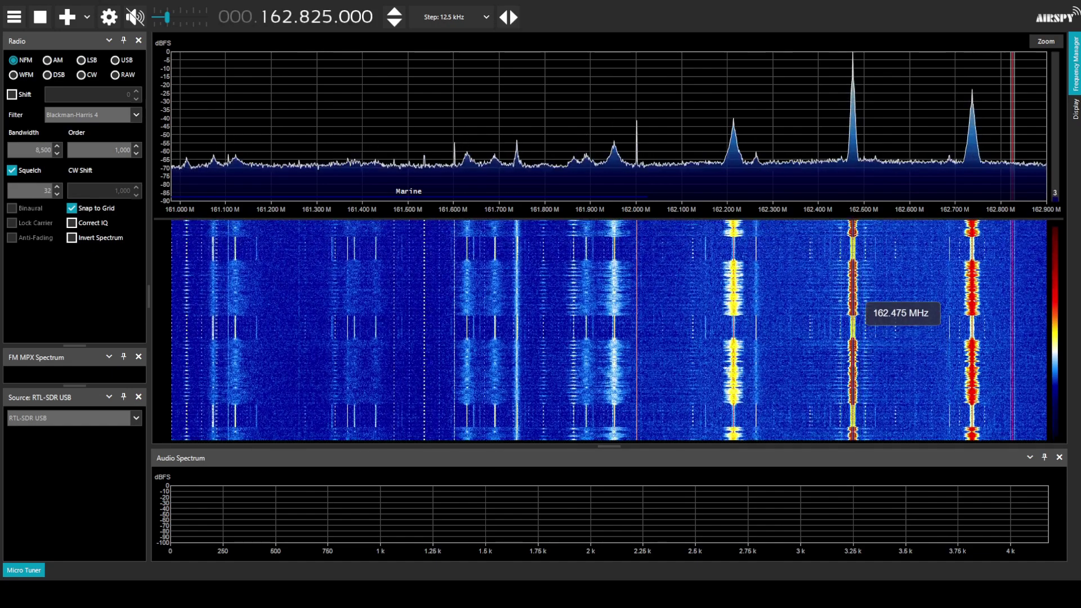
Tune to the signal at 162.475 MHz, unmute its audio and open the source settings.
{"action": "left_click", "coordinate": [853, 84]}
{"action": "left_click", "coordinate": [134, 16]}
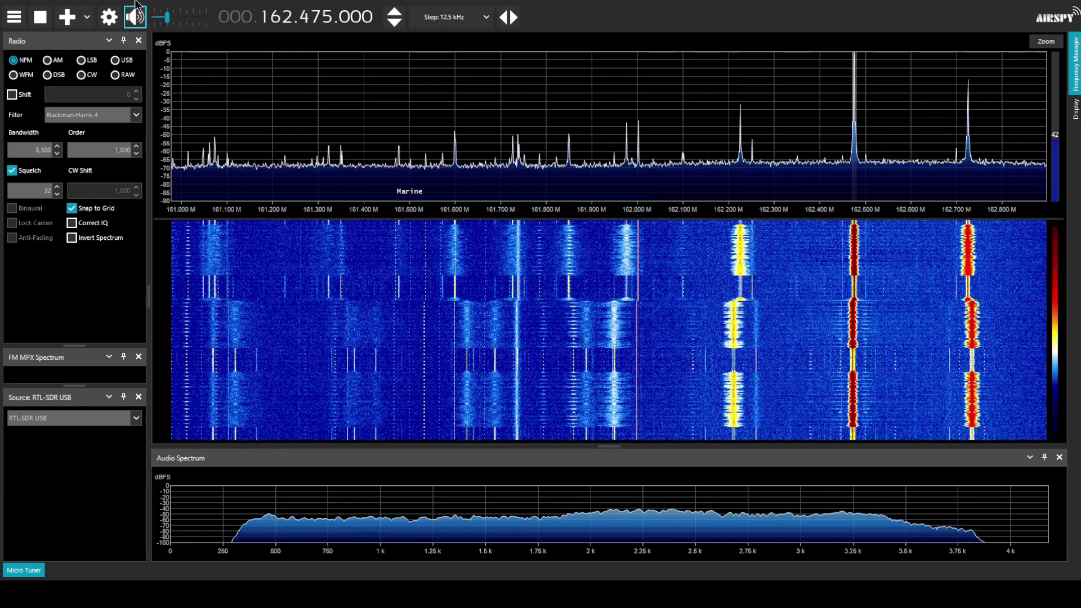
{"action": "left_click", "coordinate": [109, 17]}
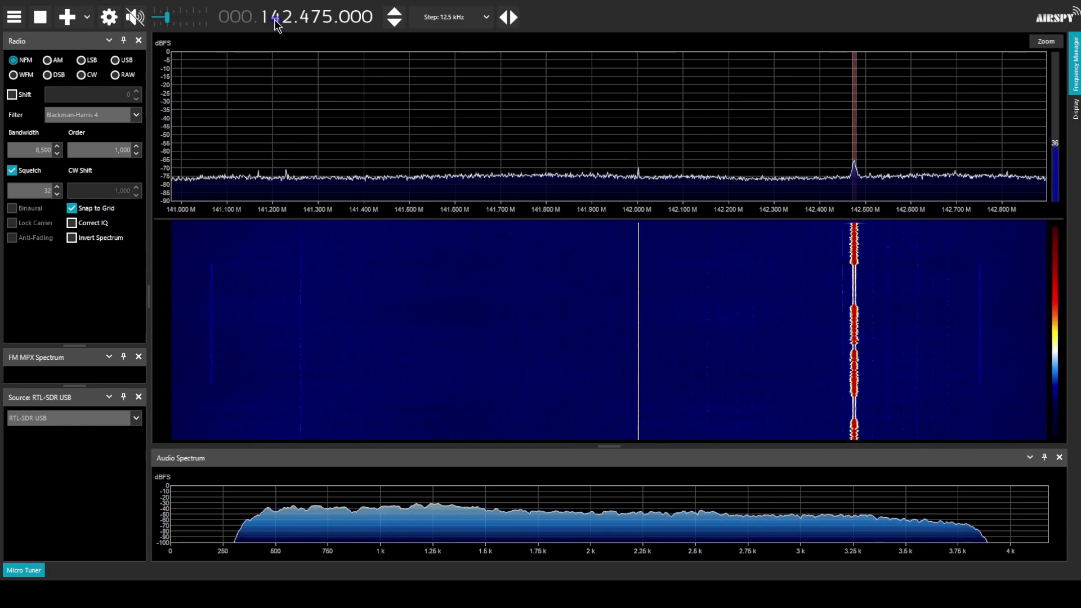
Lower the tuned frequency into the FM broadcast band and settle on the station at 102.900 MHz.
{"action": "scroll", "coordinate": [275, 19], "scroll_direction": "down", "scroll_amount": 1}
{"action": "scroll", "coordinate": [276, 19], "scroll_direction": "down", "scroll_amount": 1}
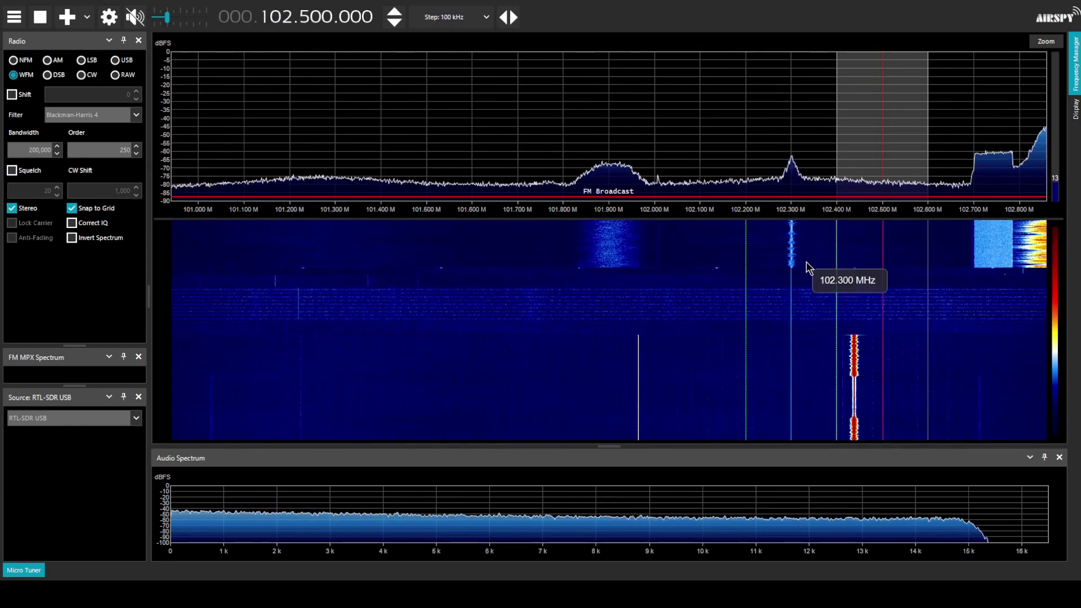
{"action": "scroll", "coordinate": [305, 20], "scroll_direction": "up", "scroll_amount": 3}
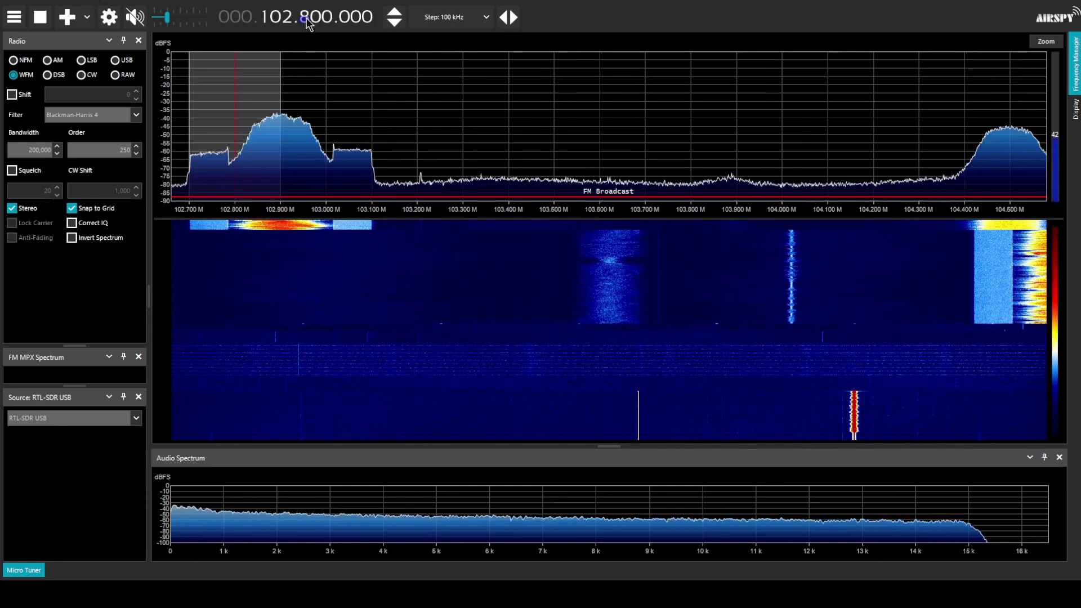
{"action": "scroll", "coordinate": [305, 21], "scroll_direction": "up", "scroll_amount": 1}
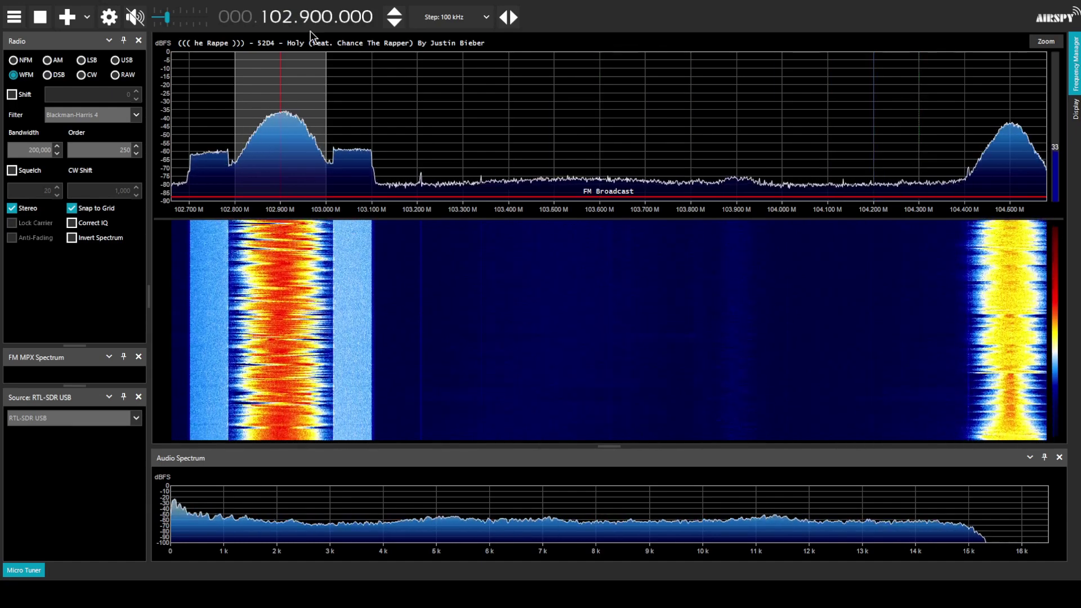
Sweep the tuned frequency upward through the air band to 162.900 MHz.
{"action": "scroll", "coordinate": [290, 20], "scroll_direction": "up", "scroll_amount": 11}
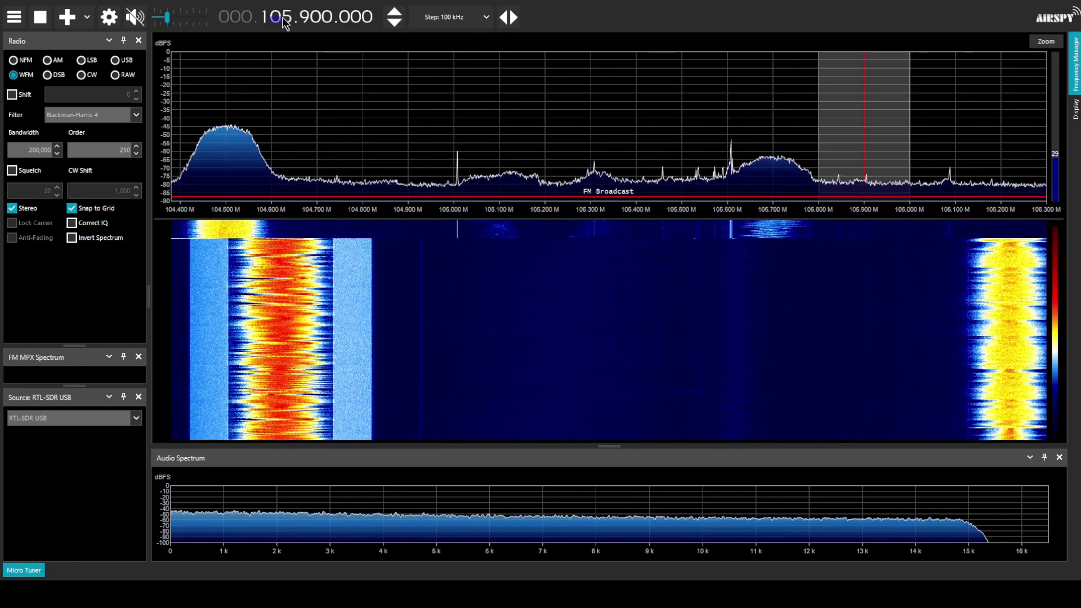
{"action": "scroll", "coordinate": [292, 21], "scroll_direction": "up", "scroll_amount": 13}
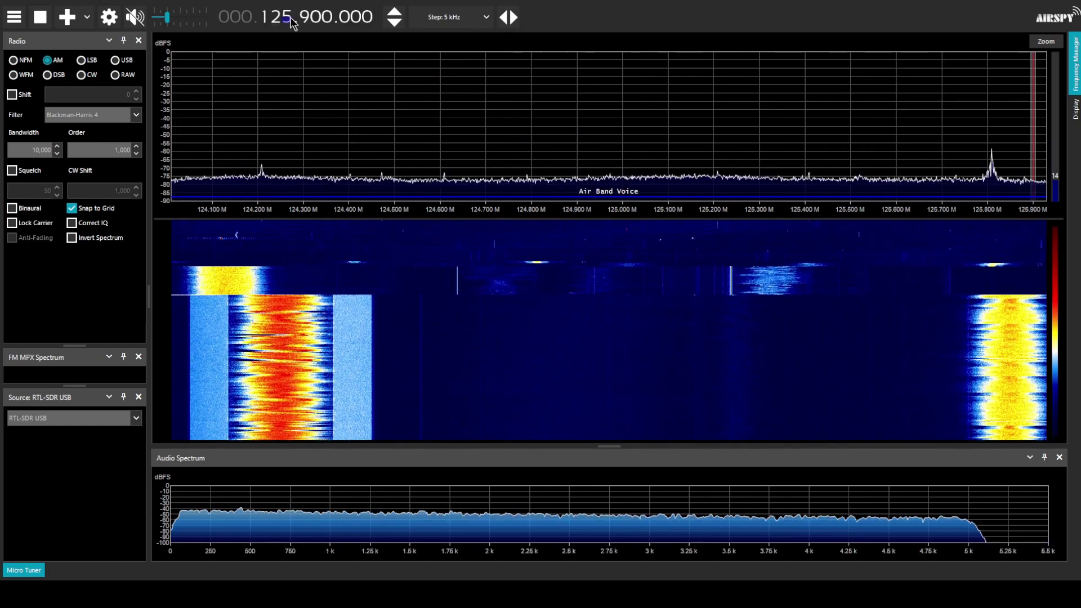
{"action": "scroll", "coordinate": [291, 22], "scroll_direction": "up", "scroll_amount": 3}
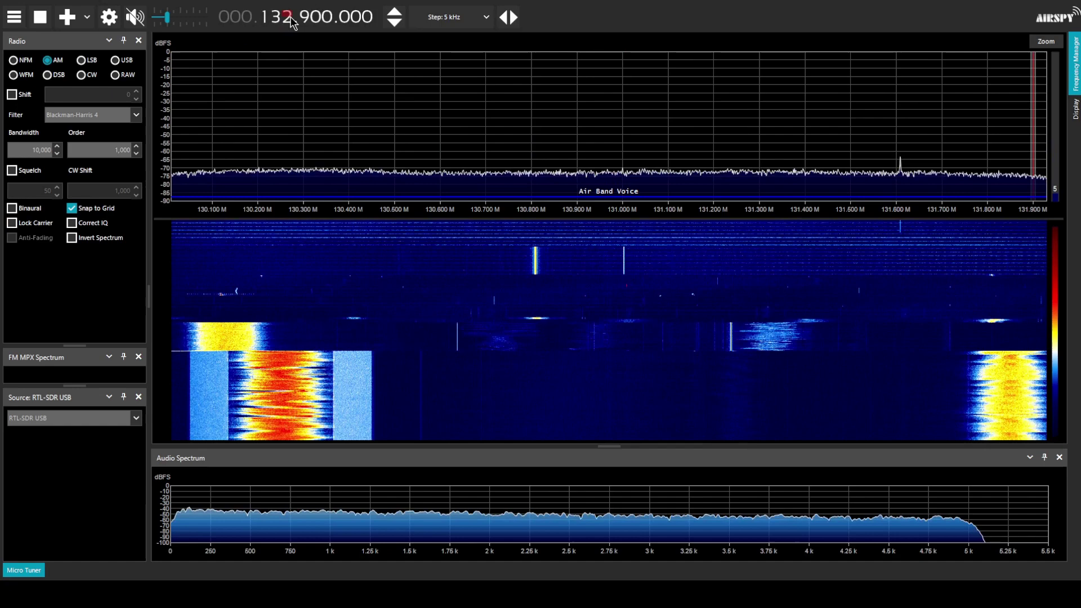
{"action": "scroll", "coordinate": [291, 23], "scroll_direction": "up", "scroll_amount": 18}
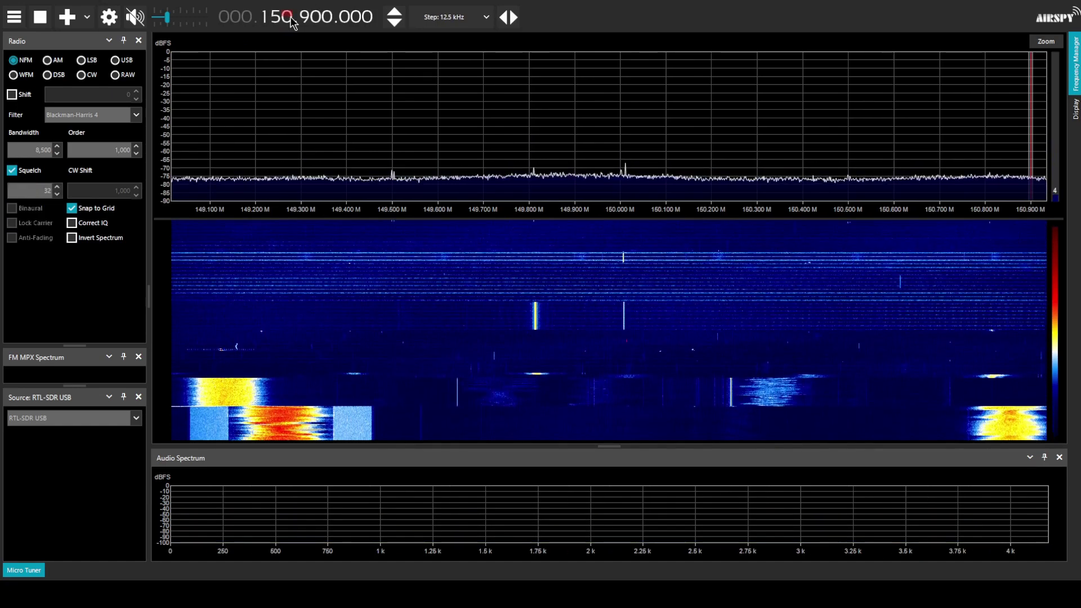
{"action": "scroll", "coordinate": [291, 23], "scroll_direction": "up", "scroll_amount": 12}
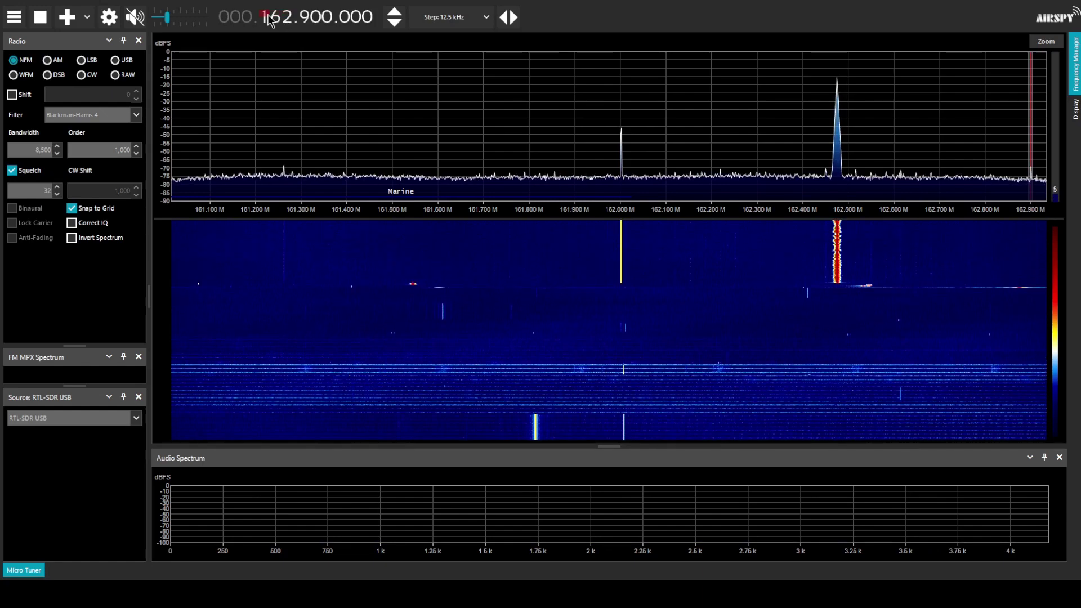
Raise the tuned frequency to 851.900 MHz.
{"action": "scroll", "coordinate": [269, 20], "scroll_direction": "up", "scroll_amount": 4}
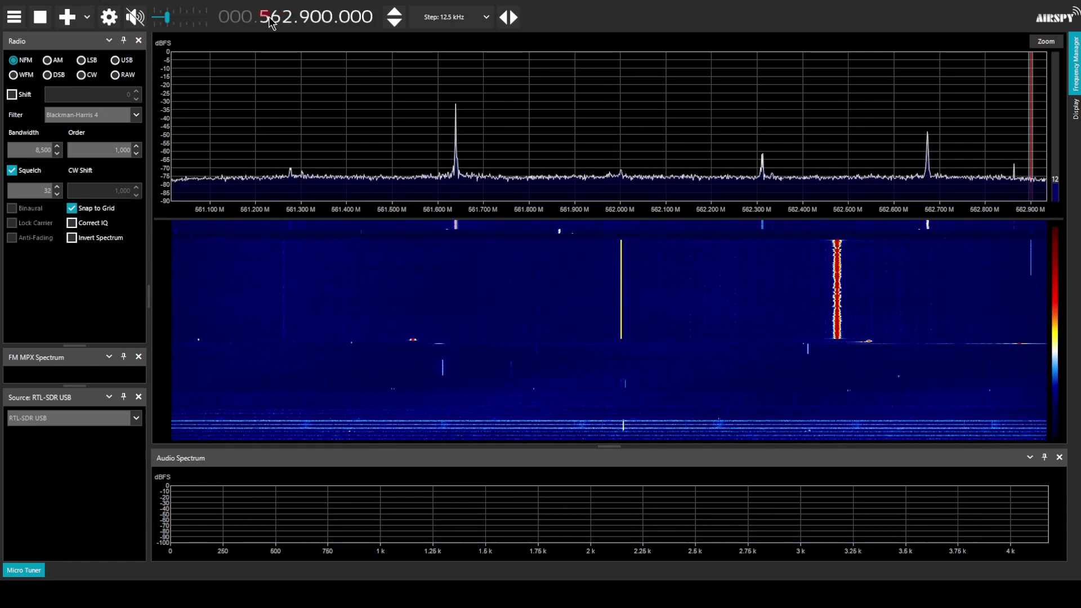
{"action": "scroll", "coordinate": [269, 20], "scroll_direction": "up", "scroll_amount": 2}
{"action": "scroll", "coordinate": [276, 23], "scroll_direction": "up", "scroll_amount": 1}
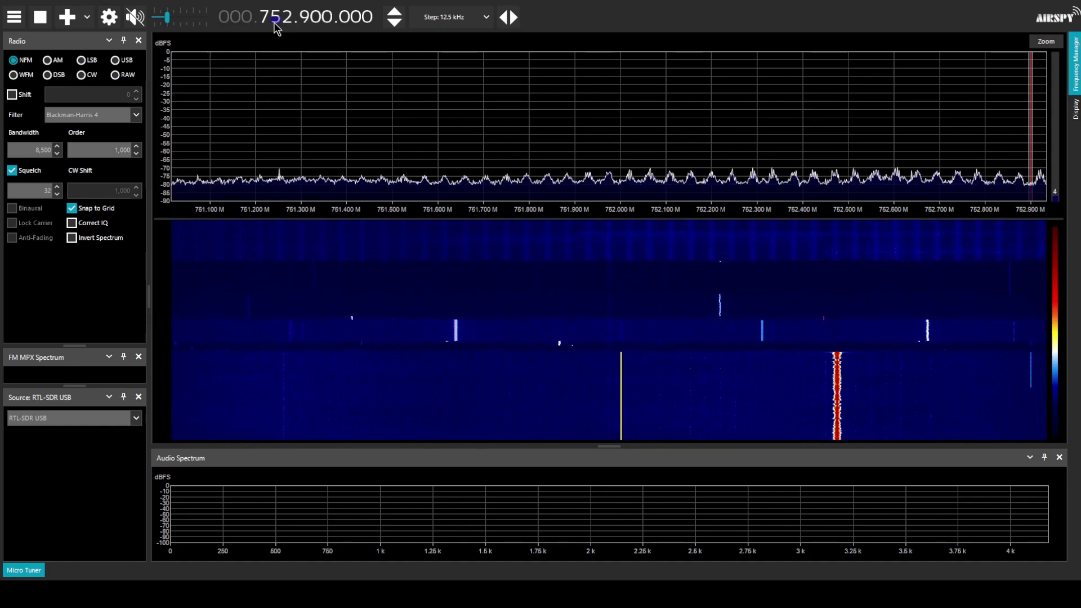
{"action": "scroll", "coordinate": [280, 22], "scroll_direction": "up", "scroll_amount": 4}
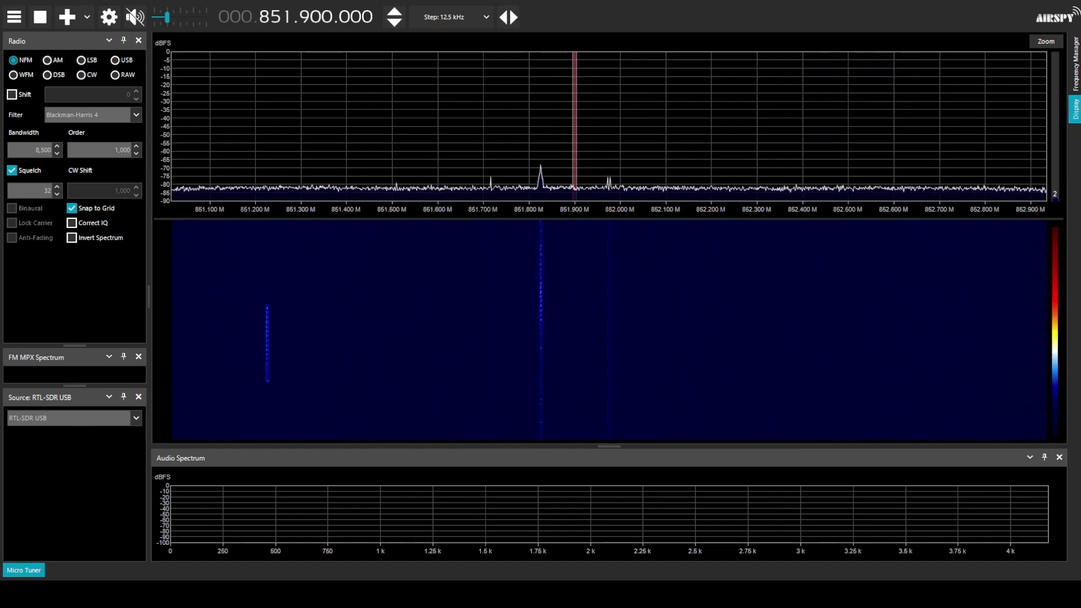
{"action": "left_click", "coordinate": [676, 513]}
{"action": "left_click", "coordinate": [1077, 587]}
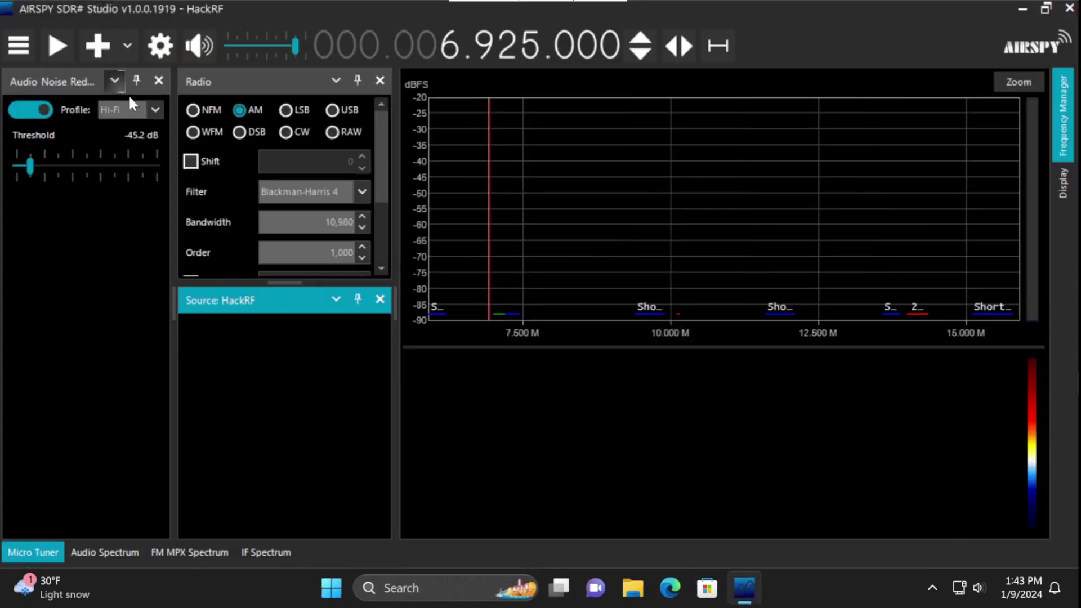
Start reception with the HackRF and set its VGA gain to 10 dB.
{"action": "left_click", "coordinate": [56, 46]}
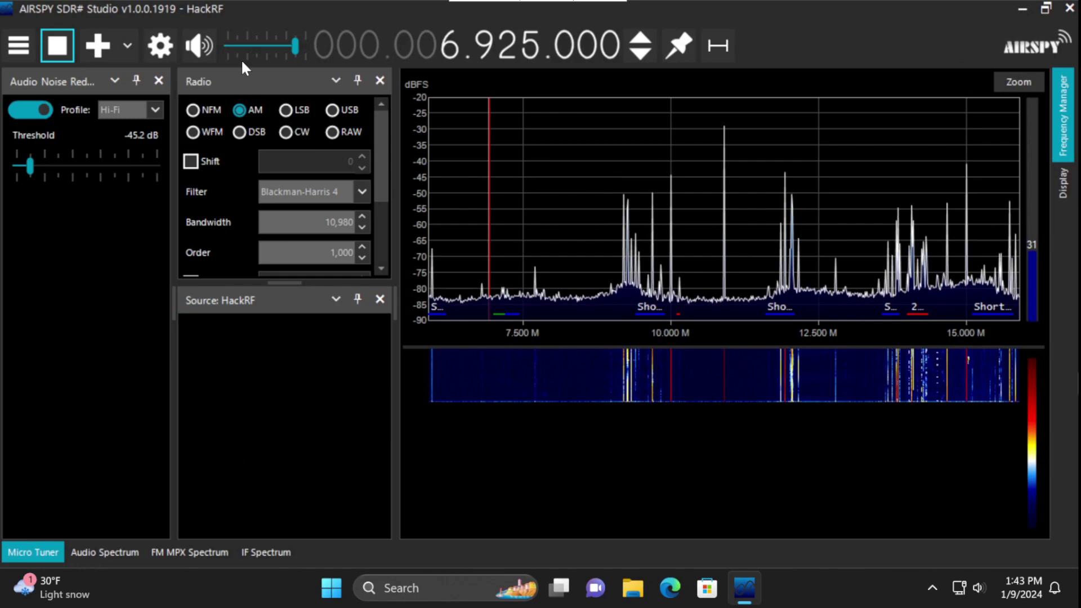
{"action": "left_click", "coordinate": [164, 46]}
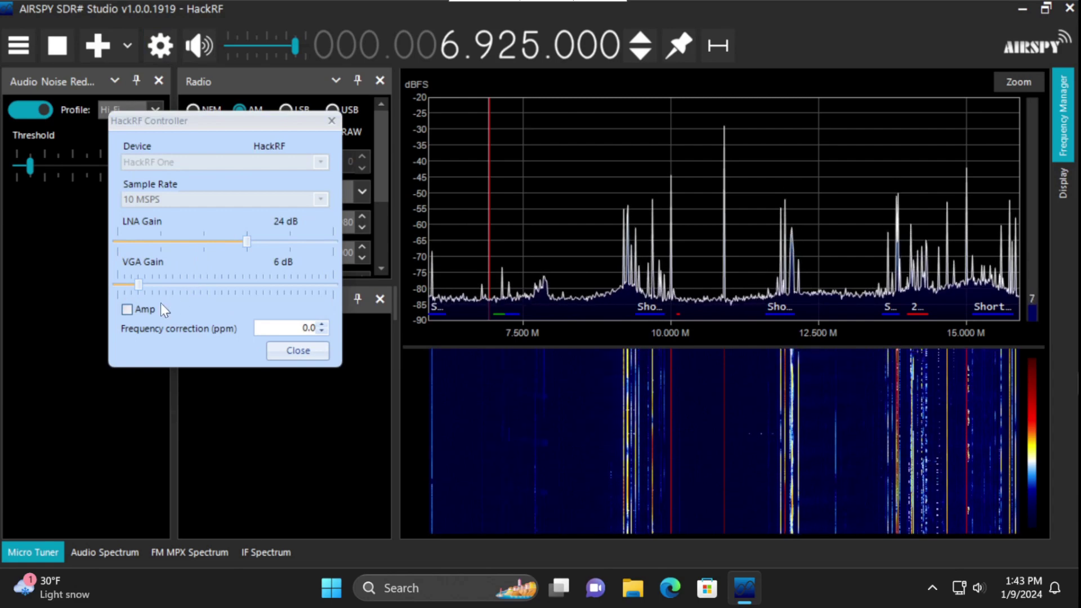
{"action": "left_click_drag", "start_coordinate": [140, 288], "coordinate": [150, 288]}
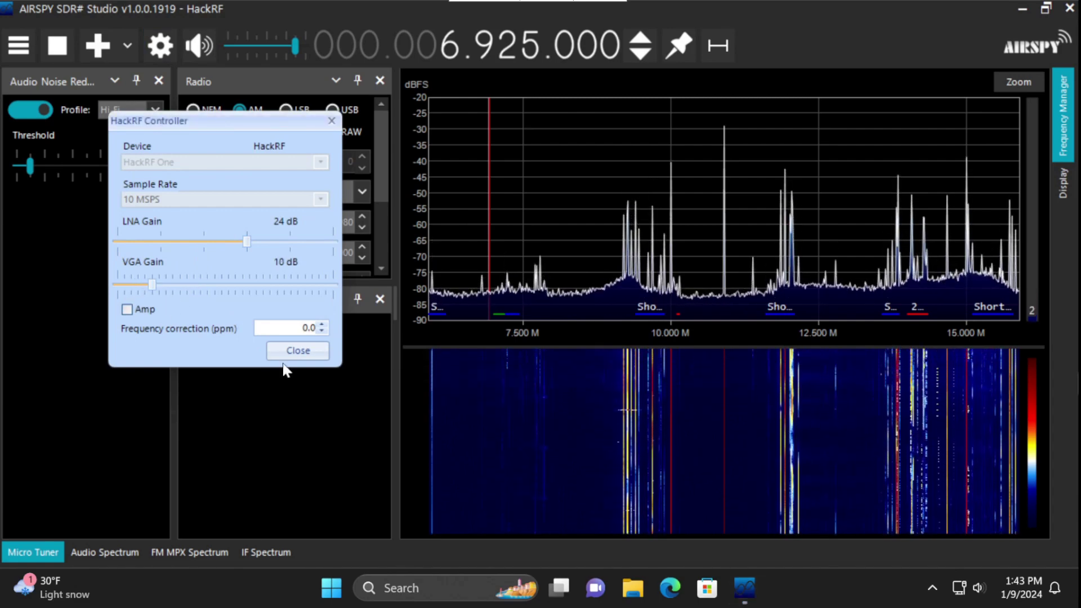
{"action": "left_click", "coordinate": [297, 351]}
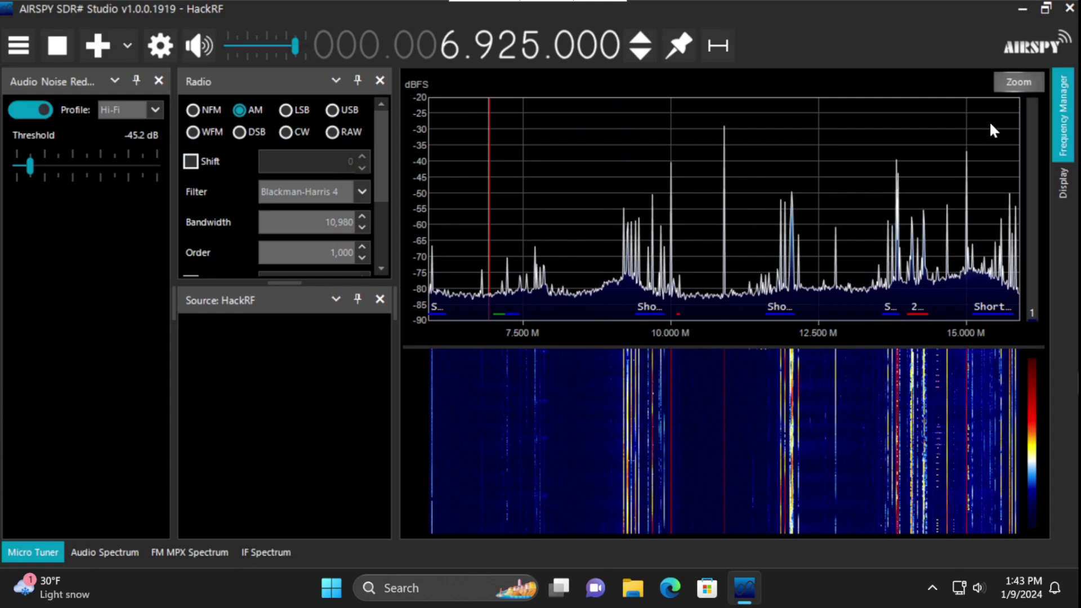
Tune to 14.245 MHz and zoom the spectrum in on the 20m ham band.
{"action": "left_click", "coordinate": [920, 283]}
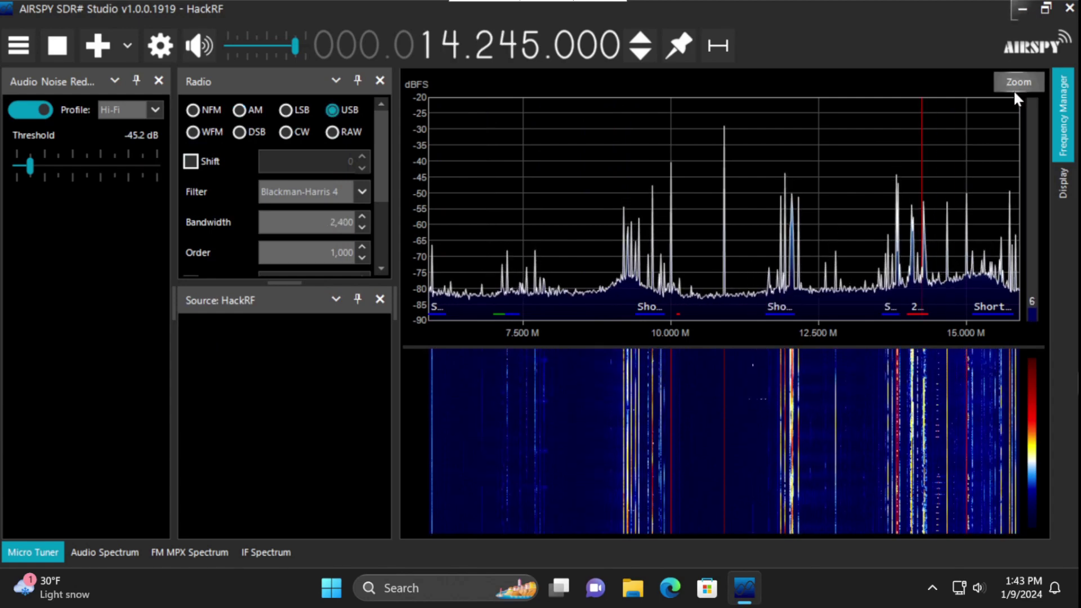
{"action": "mouse_move", "coordinate": [1014, 90]}
{"action": "left_click_drag", "start_coordinate": [1017, 169], "coordinate": [1022, 161]}
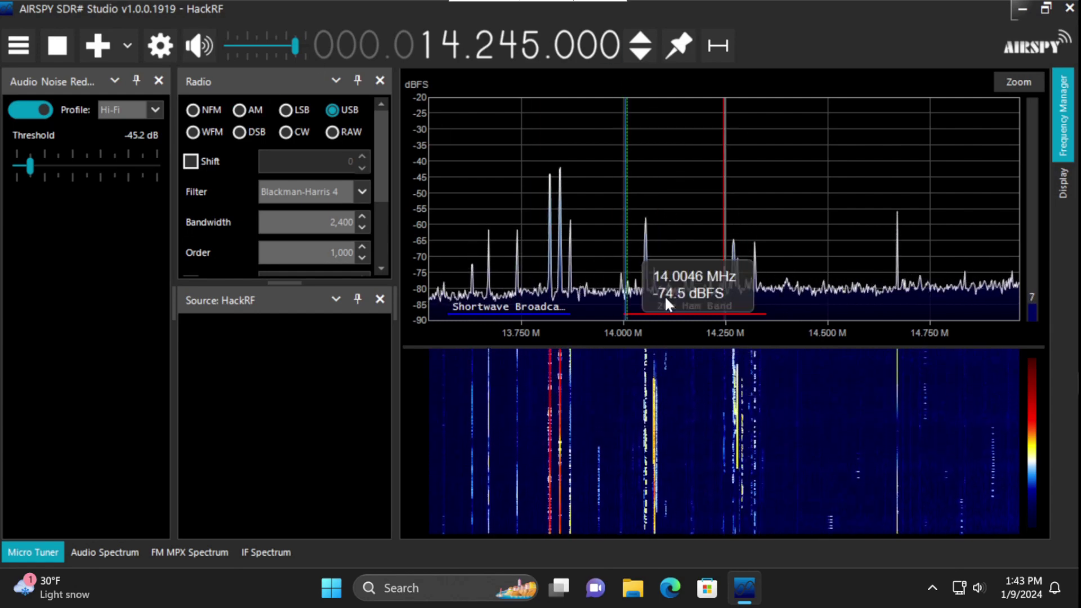
Fine-tune the receiver upward in small steps to about 14.24639 MHz within the 20m ham band.
{"action": "scroll", "coordinate": [653, 164], "scroll_direction": "up", "scroll_amount": 4}
{"action": "scroll", "coordinate": [626, 110], "scroll_direction": "up", "scroll_amount": 20}
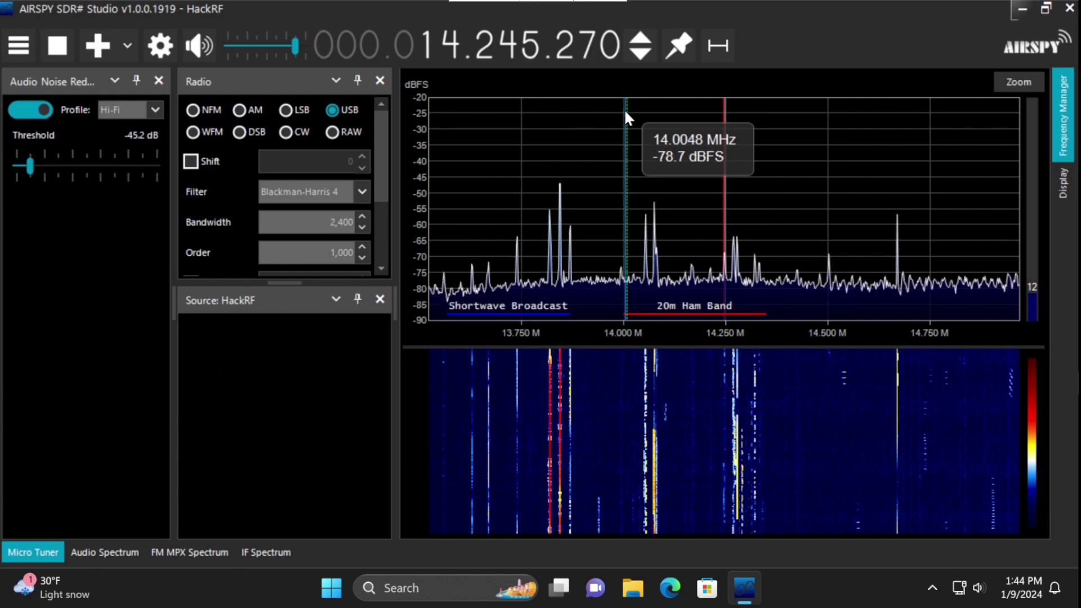
{"action": "scroll", "coordinate": [625, 113], "scroll_direction": "up", "scroll_amount": 20}
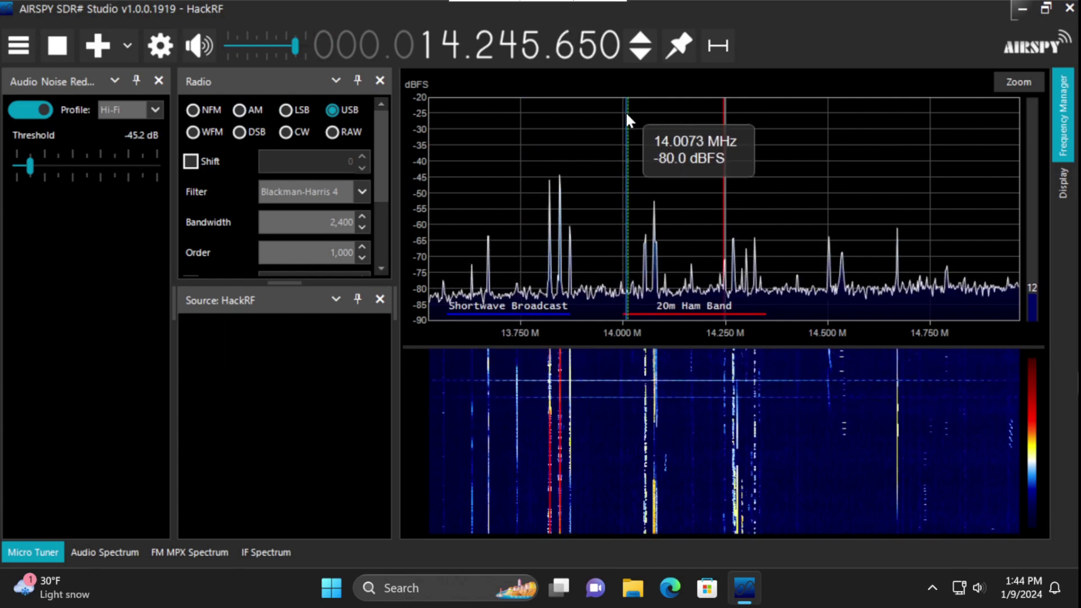
{"action": "scroll", "coordinate": [627, 111], "scroll_direction": "up", "scroll_amount": 20}
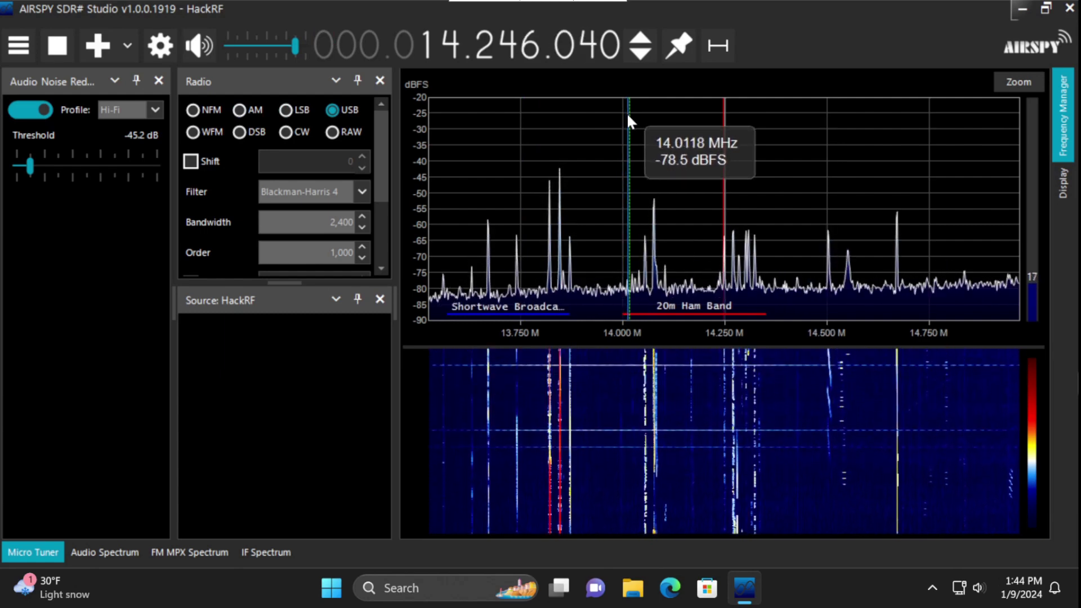
{"action": "scroll", "coordinate": [627, 113], "scroll_direction": "up", "scroll_amount": 20}
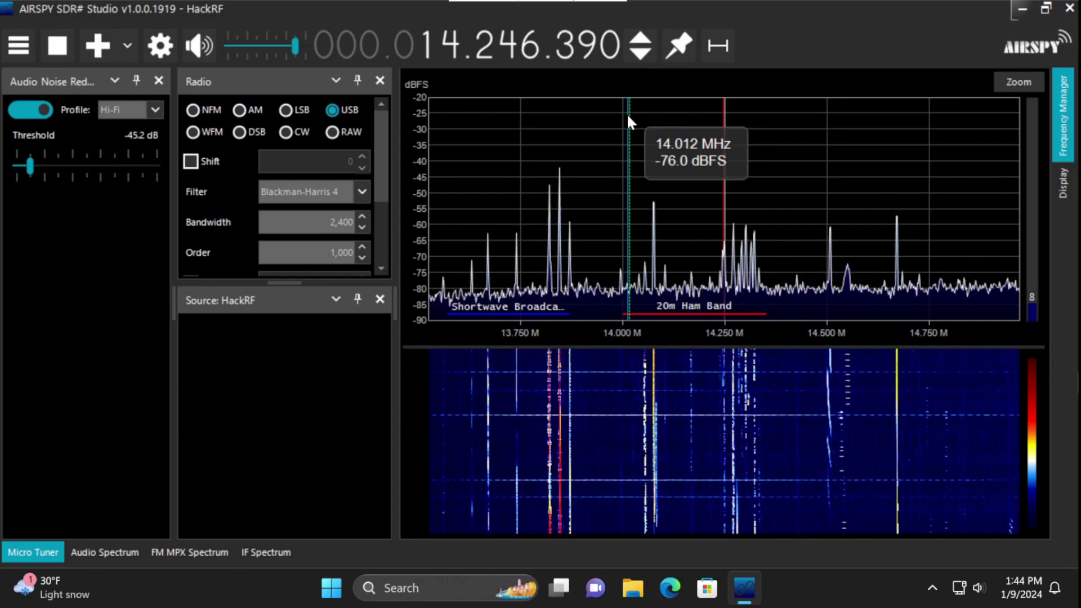
{"action": "scroll", "coordinate": [629, 117], "scroll_direction": "up", "scroll_amount": 20}
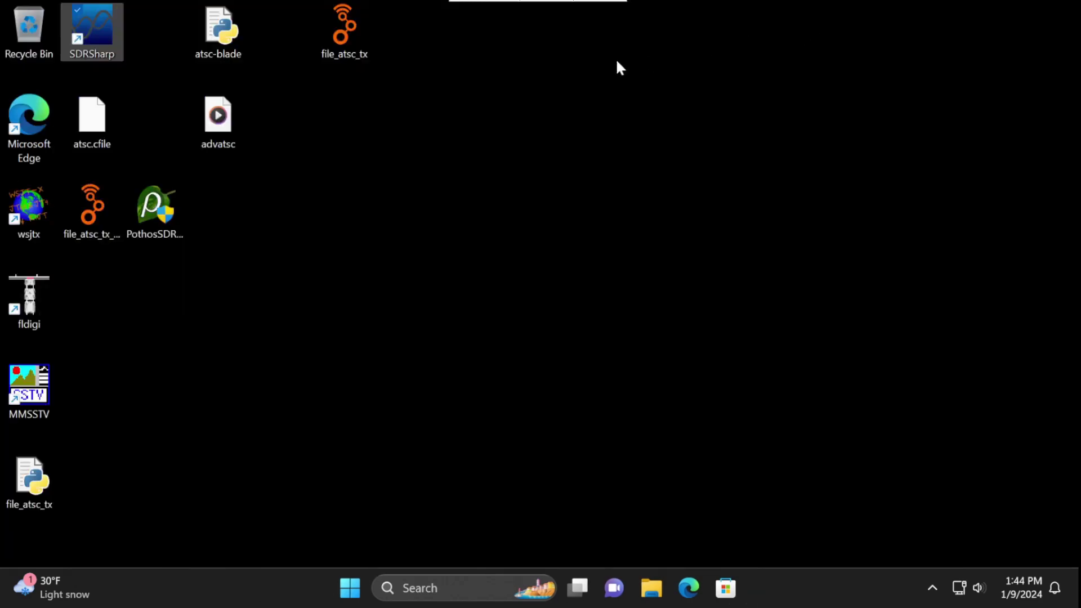
Launch SDRSharp from the desktop and bring the HackRF's tuned frequency to 13.925 MHz.
{"action": "double_click", "coordinate": [97, 31]}
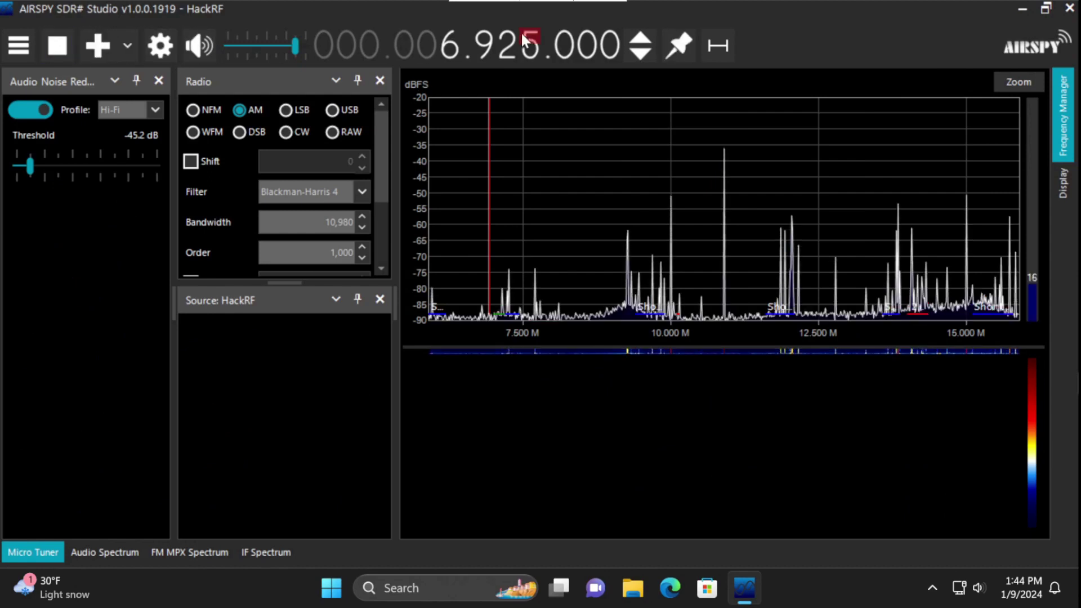
{"action": "scroll", "coordinate": [446, 44], "scroll_direction": "up", "scroll_amount": 6}
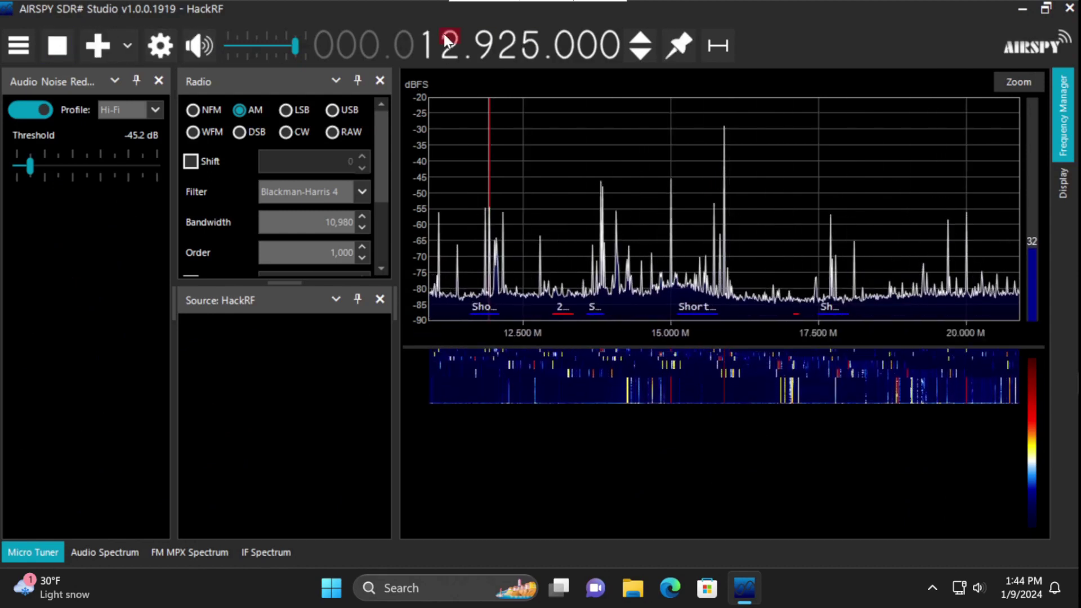
{"action": "scroll", "coordinate": [447, 39], "scroll_direction": "up", "scroll_amount": 2}
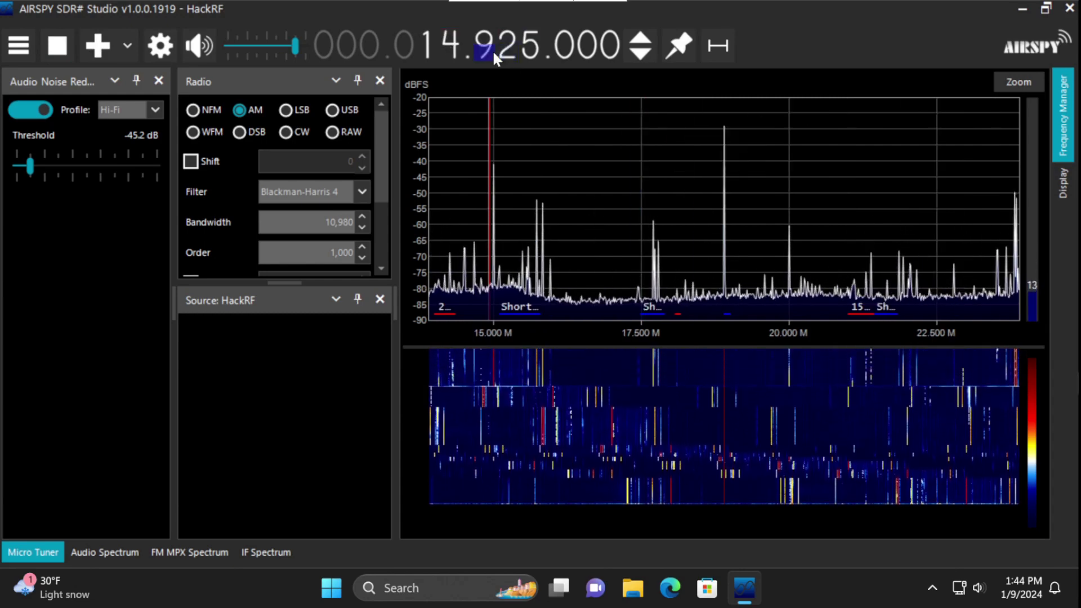
{"action": "scroll", "coordinate": [493, 50], "scroll_direction": "down", "scroll_amount": 2}
{"action": "scroll", "coordinate": [492, 49], "scroll_direction": "down", "scroll_amount": 8}
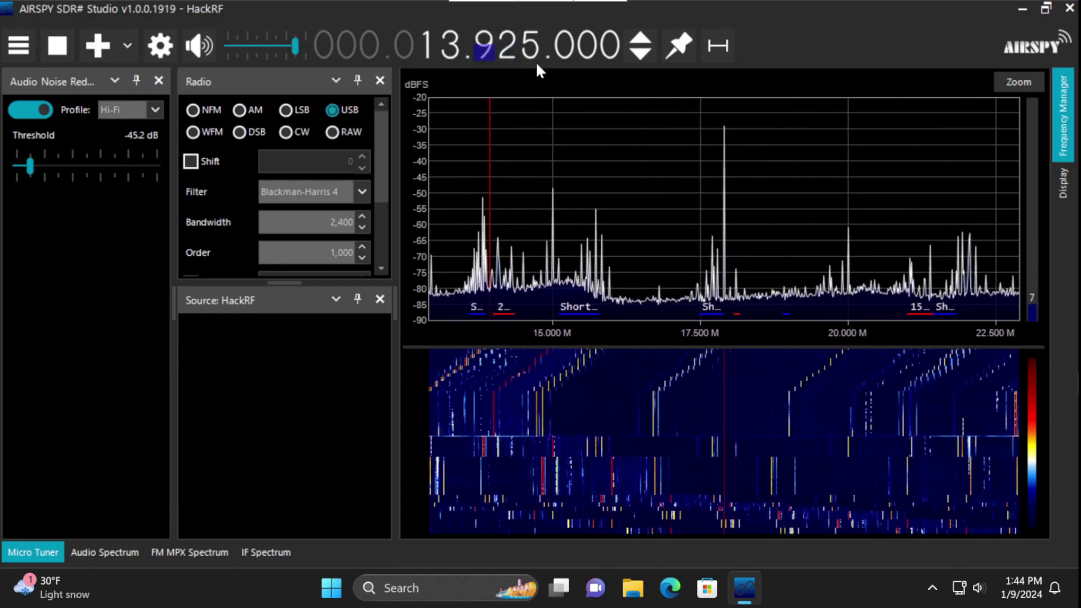
Zoom the spectrum in around the 20m ham band and fine-tune to the signal at about 14.07322 MHz.
{"action": "left_click", "coordinate": [1014, 79]}
{"action": "left_click_drag", "start_coordinate": [1018, 176], "coordinate": [1022, 157]}
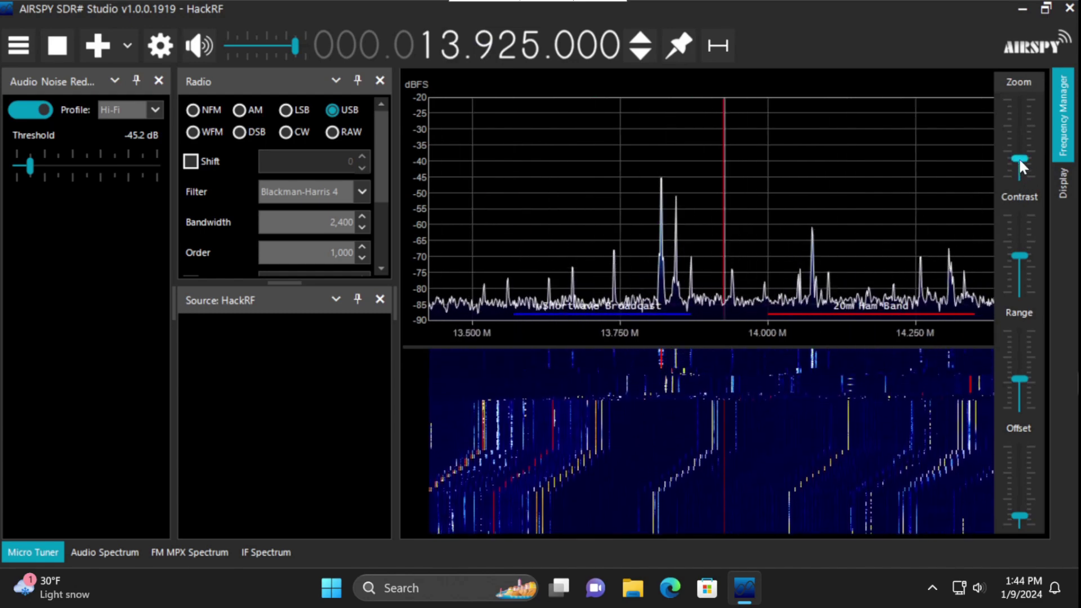
{"action": "left_click", "coordinate": [810, 472]}
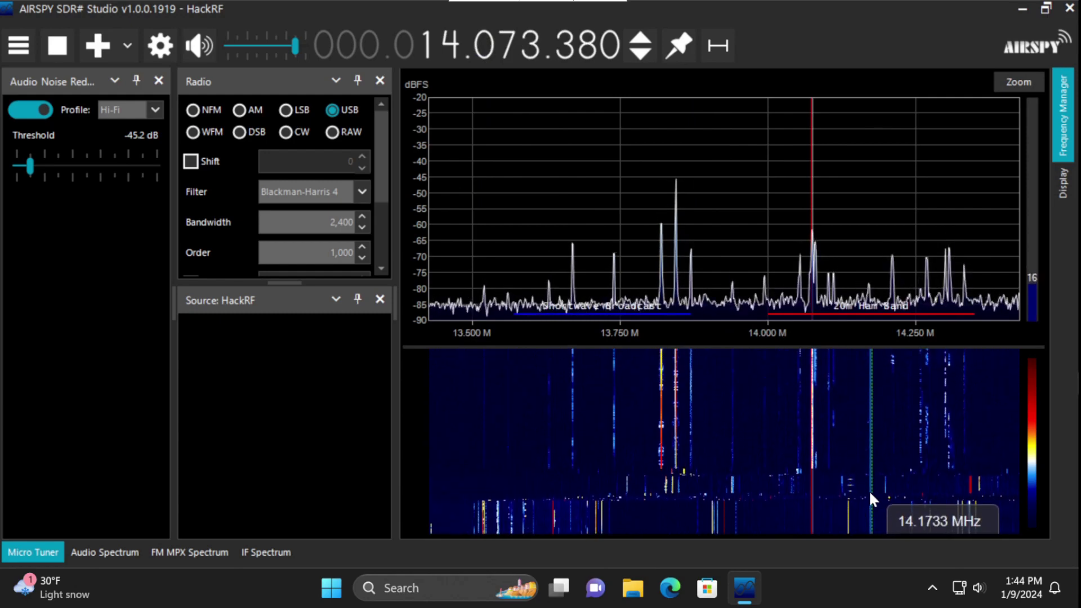
{"action": "scroll", "coordinate": [870, 490], "scroll_direction": "down", "scroll_amount": 16}
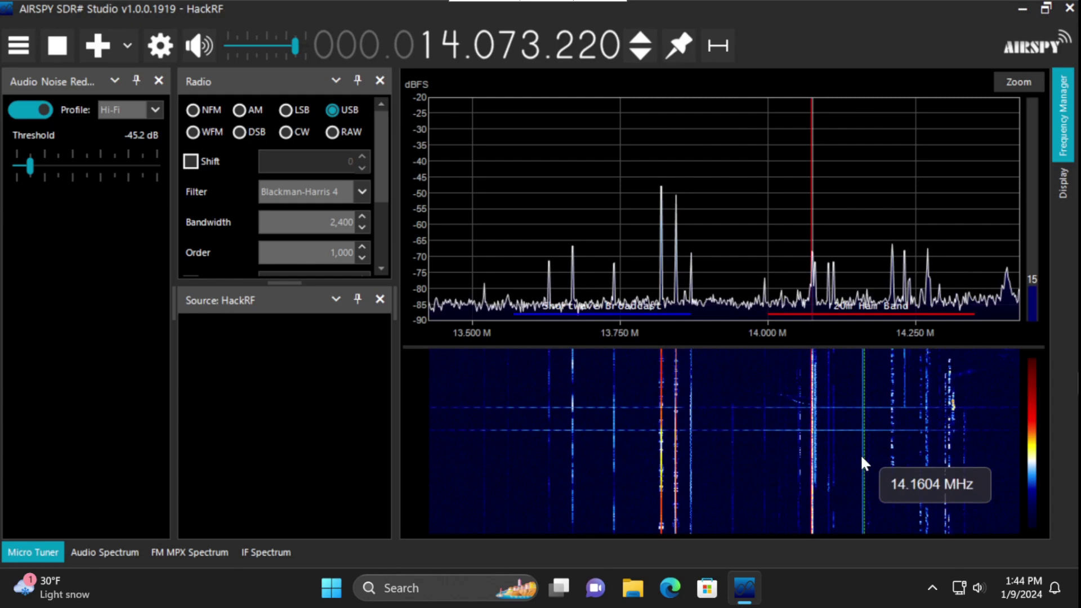
Sample two signals in the 20m ham band, near 14.22762 MHz and 14.25884 MHz, fine-tuning around each.
{"action": "left_click", "coordinate": [901, 459]}
{"action": "scroll", "coordinate": [895, 465], "scroll_direction": "up", "scroll_amount": 11}
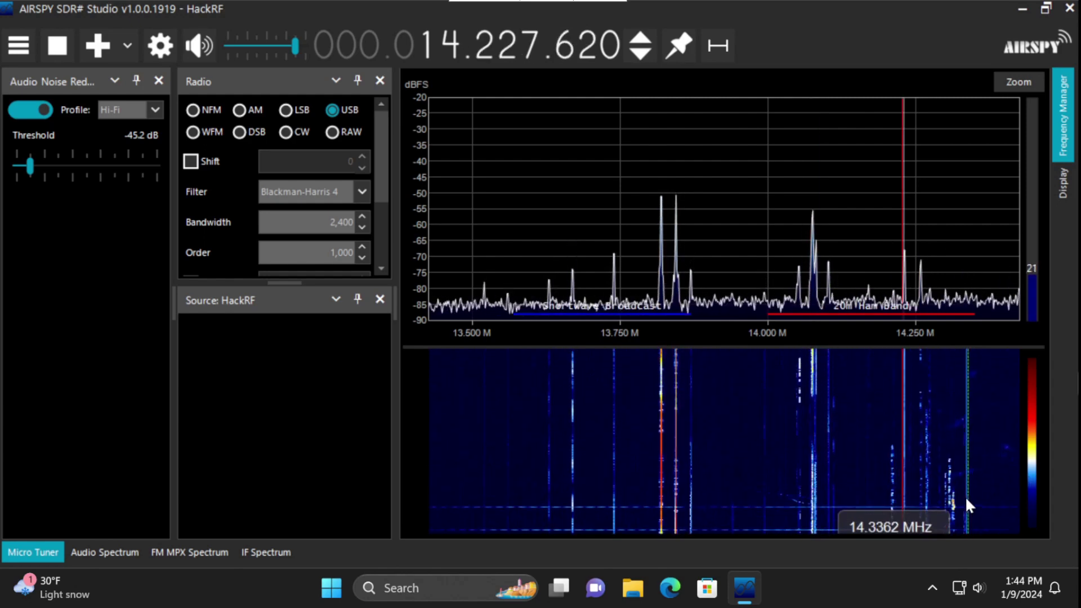
{"action": "left_click", "coordinate": [921, 488]}
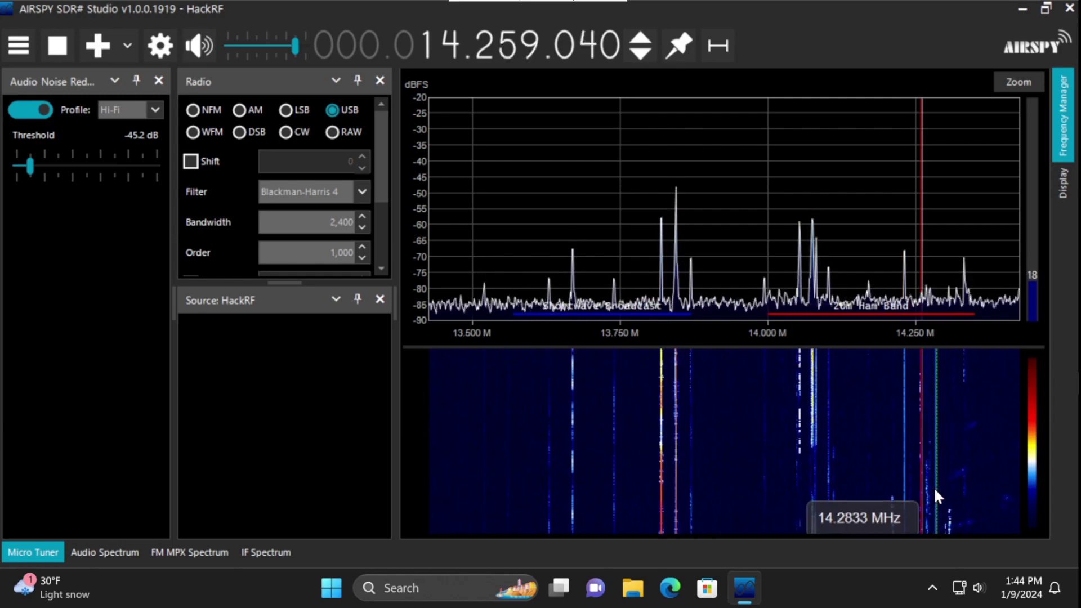
{"action": "scroll", "coordinate": [934, 489], "scroll_direction": "down", "scroll_amount": 7}
{"action": "scroll", "coordinate": [915, 485], "scroll_direction": "down", "scroll_amount": 13}
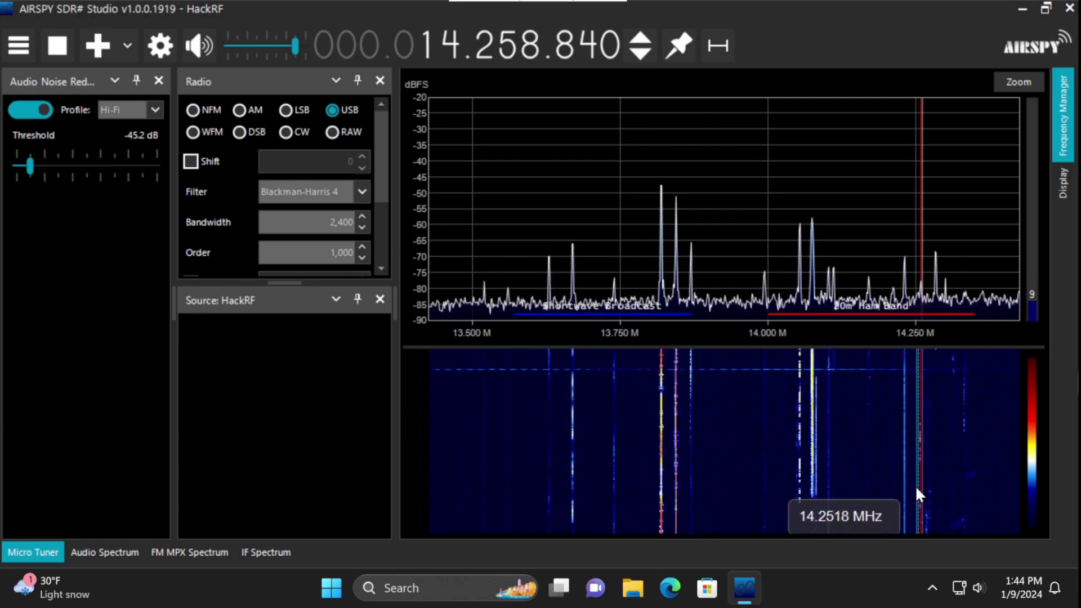
{"action": "scroll", "coordinate": [913, 485], "scroll_direction": "up", "scroll_amount": 2}
{"action": "scroll", "coordinate": [913, 484], "scroll_direction": "up", "scroll_amount": 8}
Tune to 14.231700 MHz and zoom the spectrum in further around that frequency.
{"action": "left_click", "coordinate": [905, 487]}
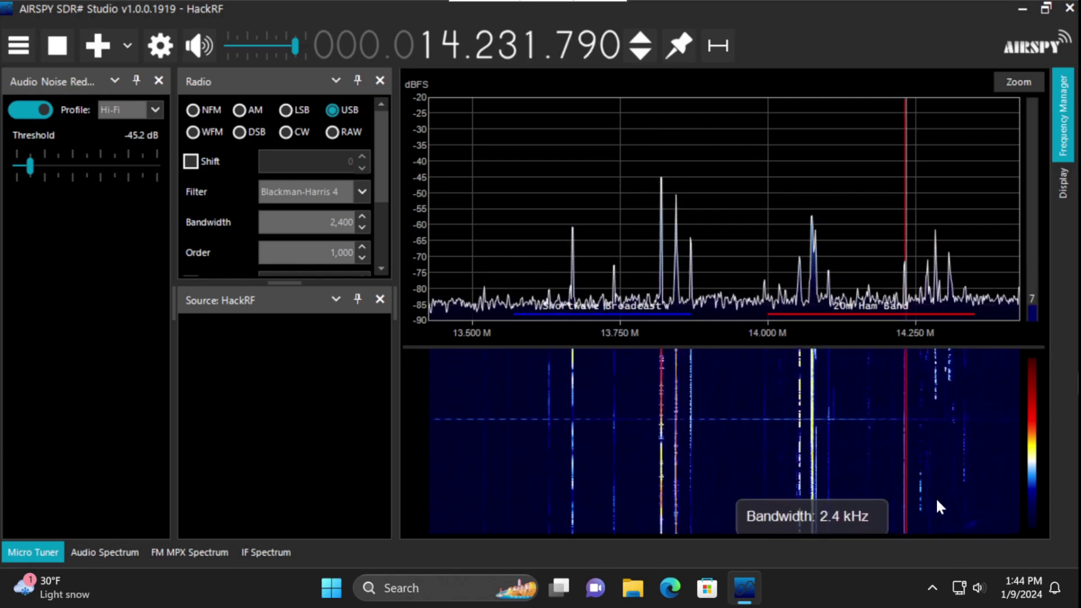
{"action": "scroll", "coordinate": [937, 499], "scroll_direction": "down", "scroll_amount": 4}
{"action": "scroll", "coordinate": [937, 499], "scroll_direction": "down", "scroll_amount": 5}
{"action": "left_click", "coordinate": [1020, 85]}
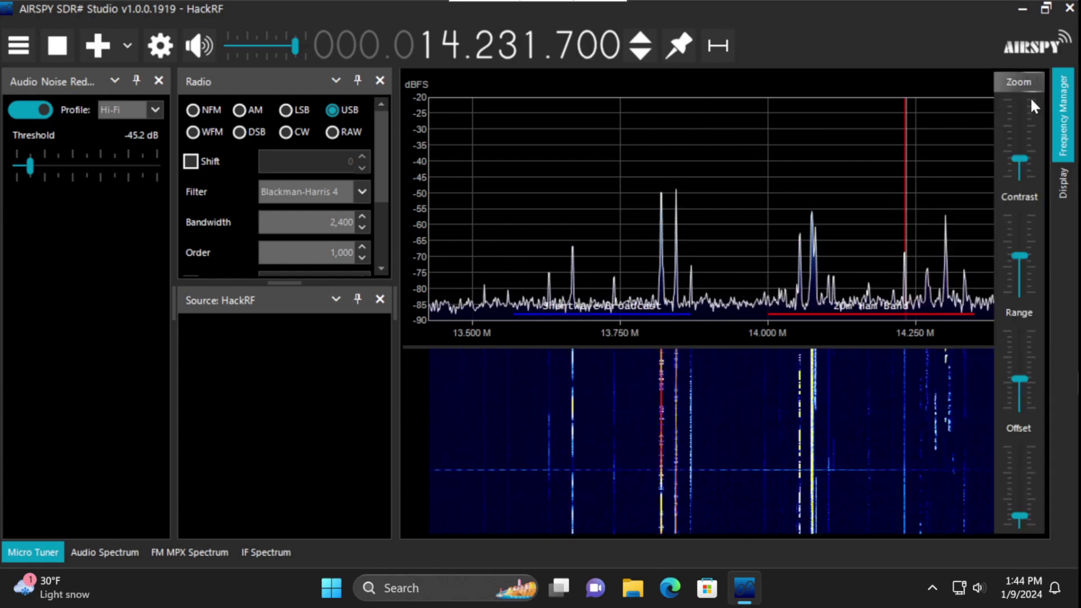
{"action": "left_click_drag", "start_coordinate": [1021, 163], "coordinate": [1027, 146]}
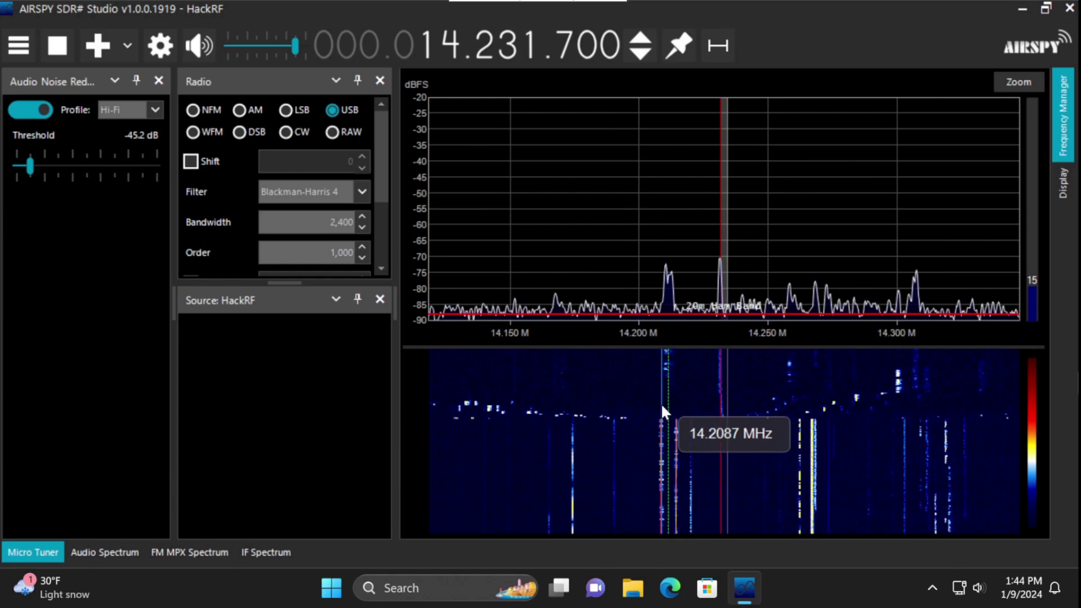
Try 14.22573 MHz, switch to the signal in the upper 20m ham band, and fine-tune to 14.31501 MHz.
{"action": "left_click", "coordinate": [705, 398]}
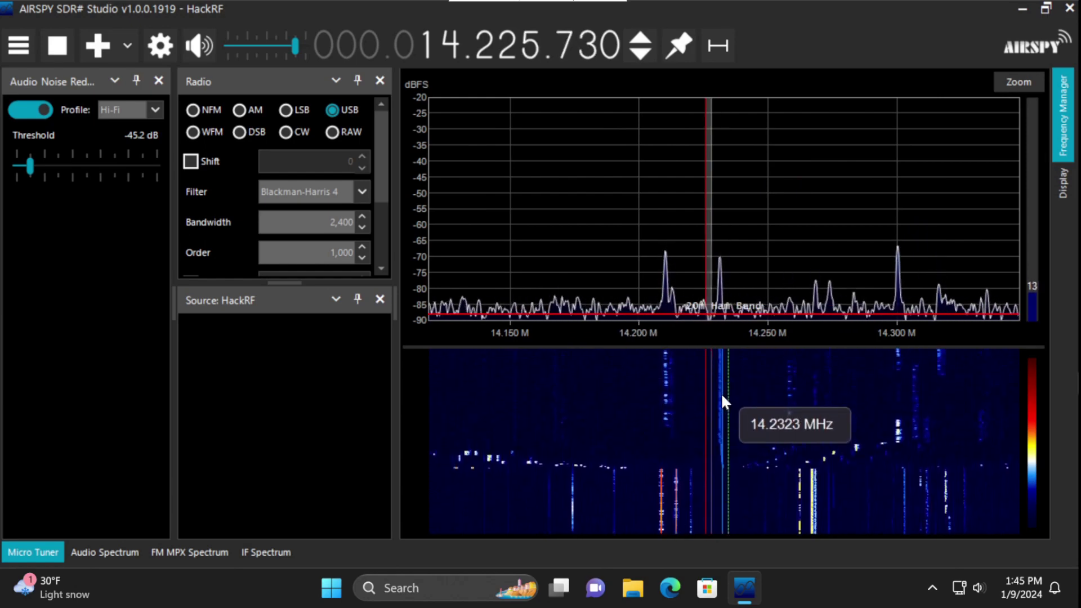
{"action": "left_click", "coordinate": [935, 408]}
{"action": "scroll", "coordinate": [962, 415], "scroll_direction": "up", "scroll_amount": 20}
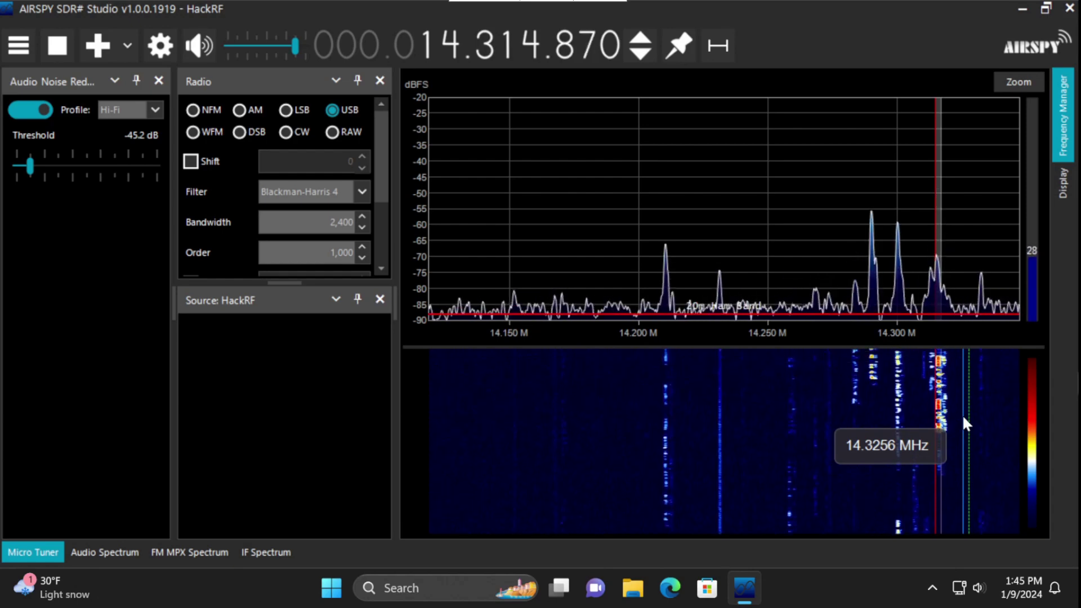
{"action": "scroll", "coordinate": [962, 414], "scroll_direction": "up", "scroll_amount": 2}
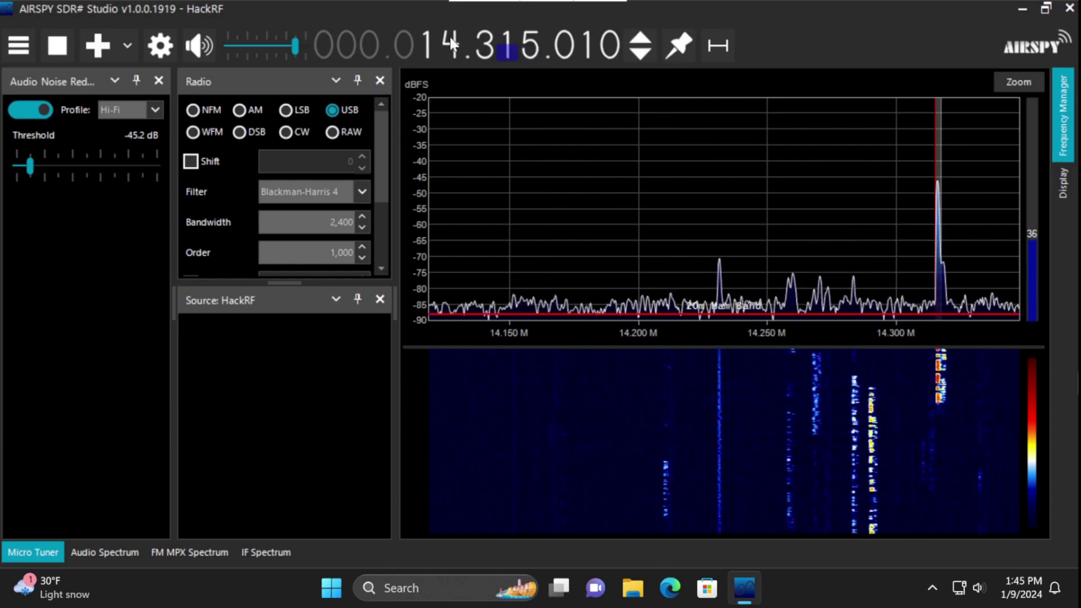
Mute the audio and set the HackRF's VGA gain to 18 dB.
{"action": "left_click", "coordinate": [192, 45]}
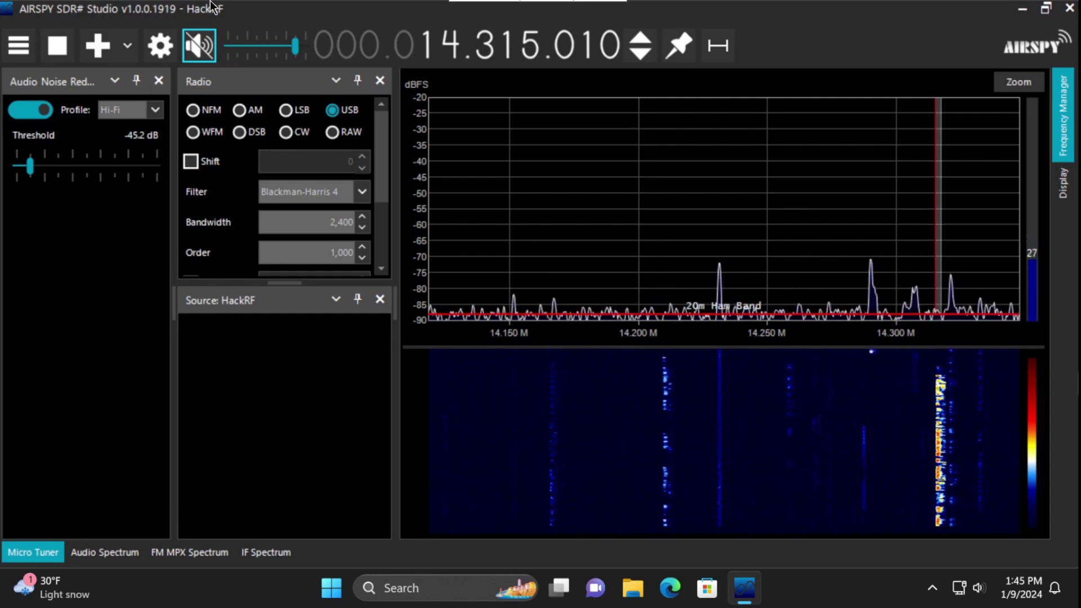
{"action": "left_click", "coordinate": [168, 54]}
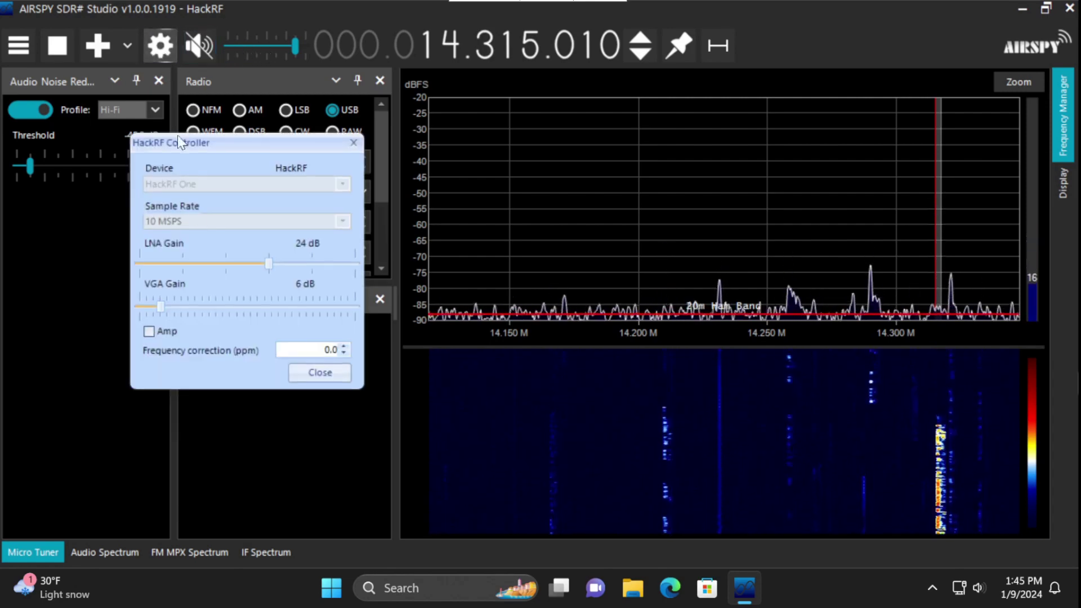
{"action": "left_click_drag", "start_coordinate": [163, 307], "coordinate": [196, 307]}
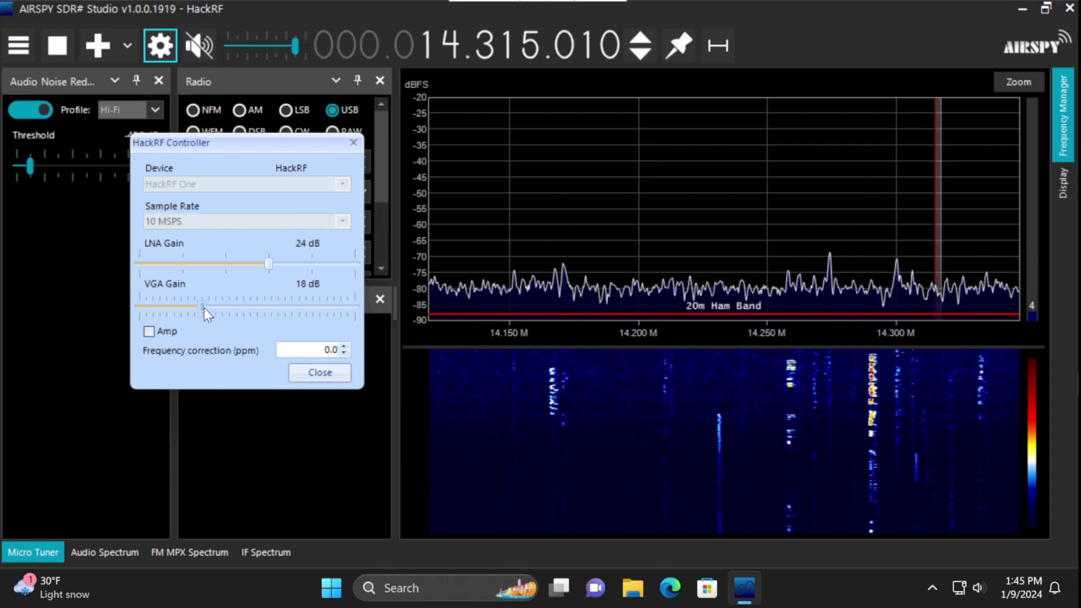
{"action": "mouse_move", "coordinate": [471, 266]}
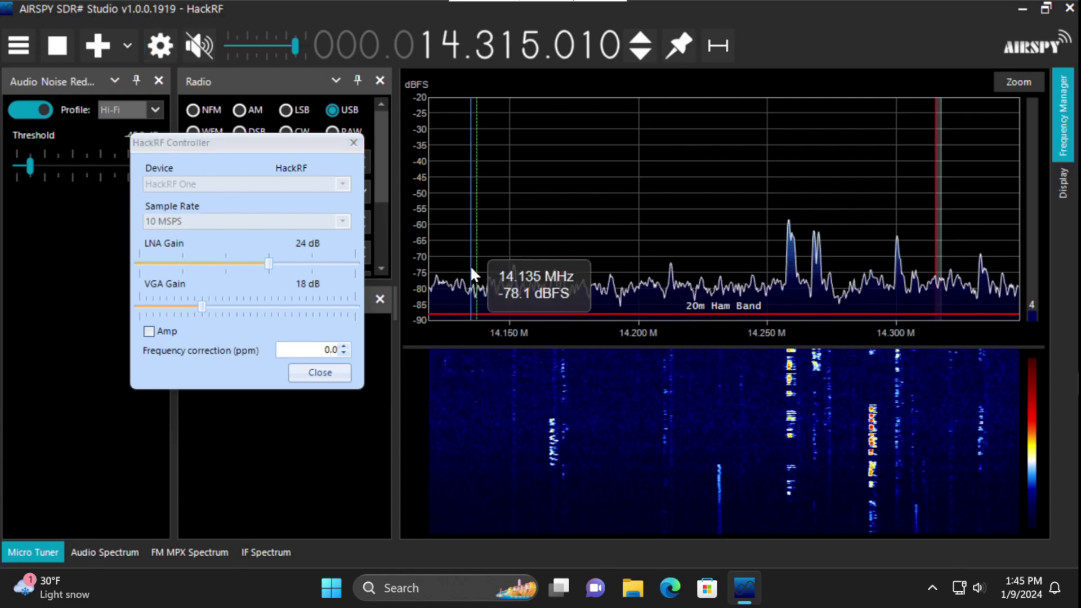